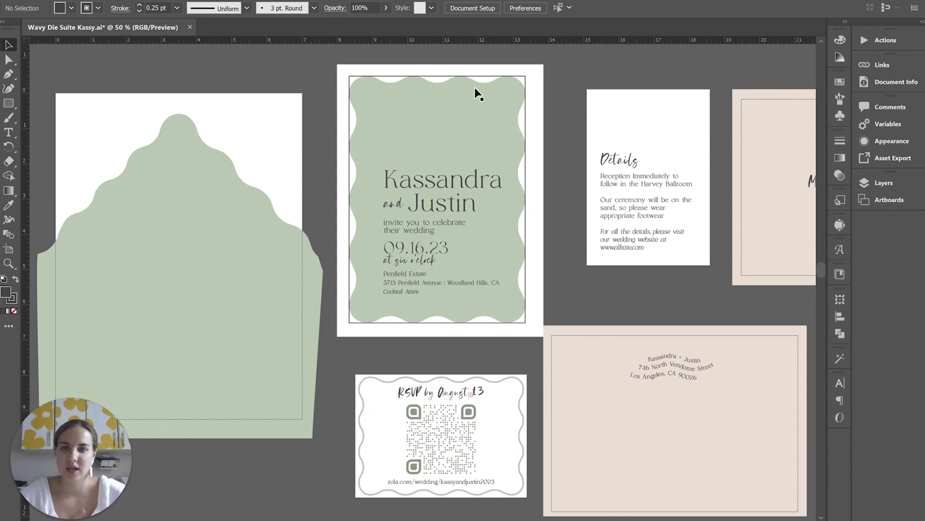
Set the document bleed to 0.125 in on all four sides
{"action": "left_click", "coordinate": [61, 2]}
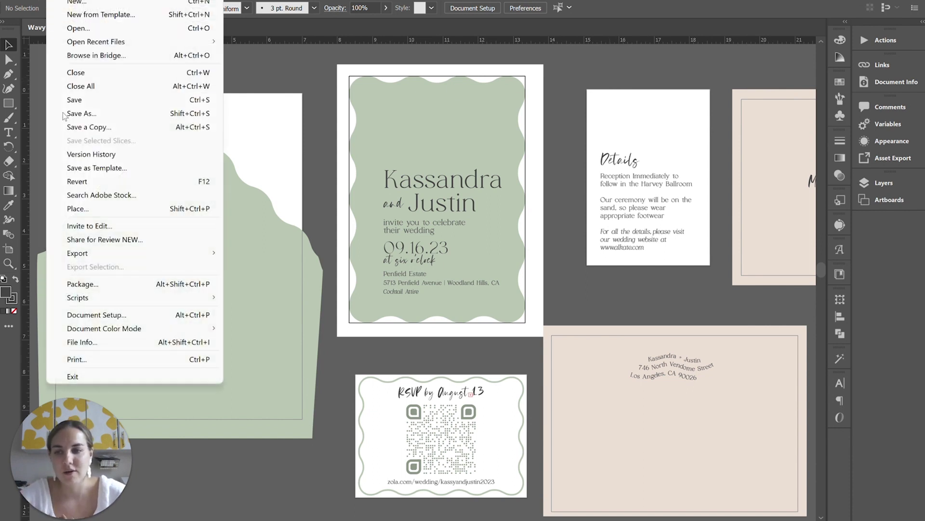
{"action": "left_click", "coordinate": [140, 314]}
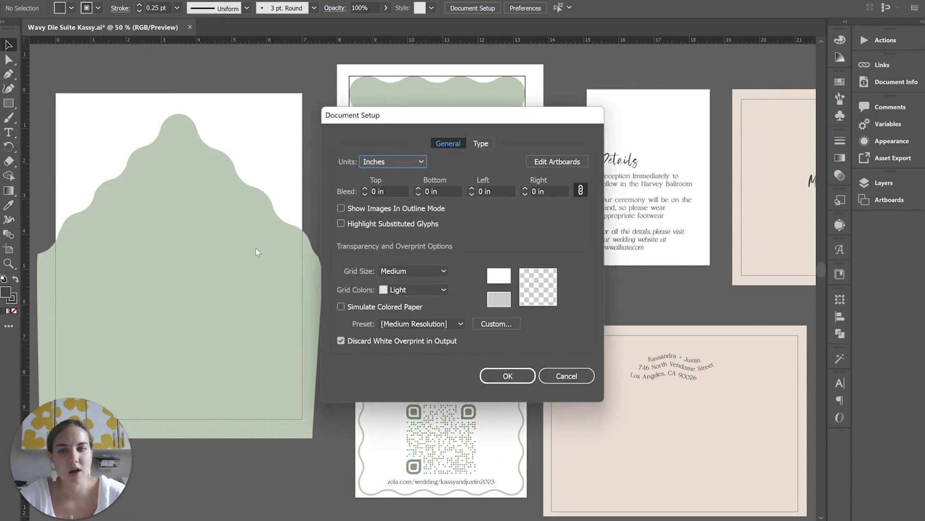
{"action": "left_click", "coordinate": [366, 188]}
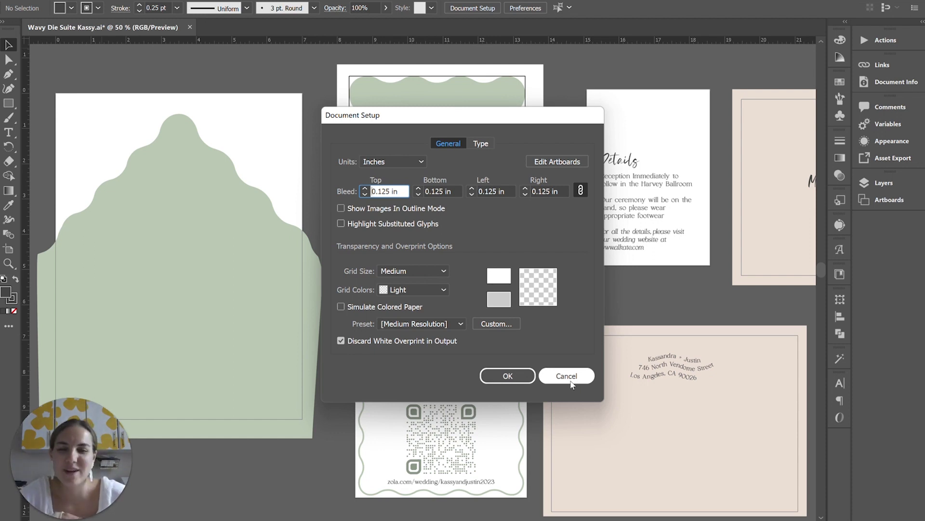
{"action": "left_click", "coordinate": [508, 375]}
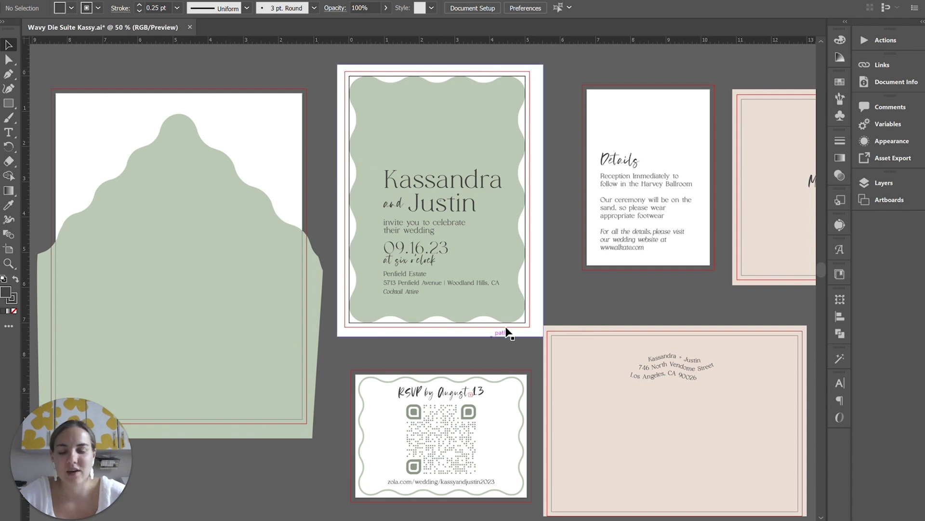
Reset the document bleed back to 0 in on all sides
{"action": "key", "text": "alt+f"}
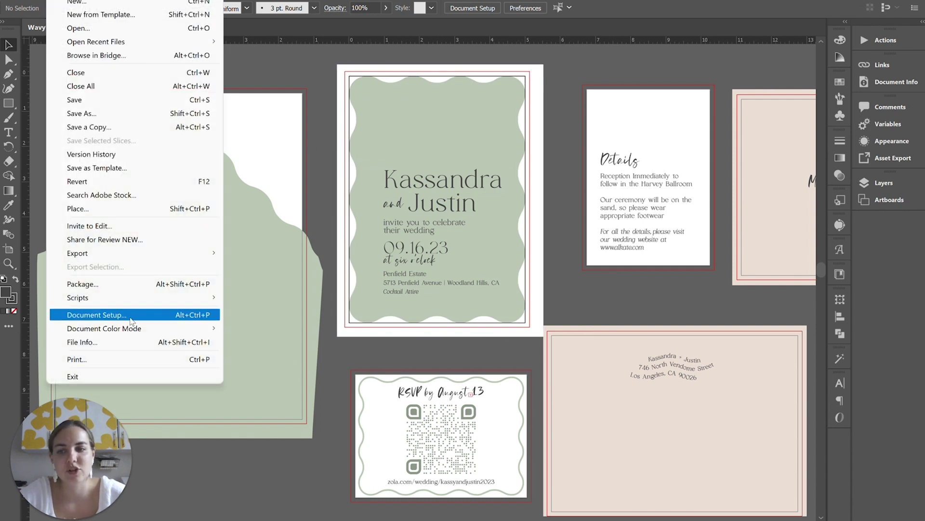
{"action": "left_click", "coordinate": [92, 313]}
{"action": "left_click", "coordinate": [472, 195]}
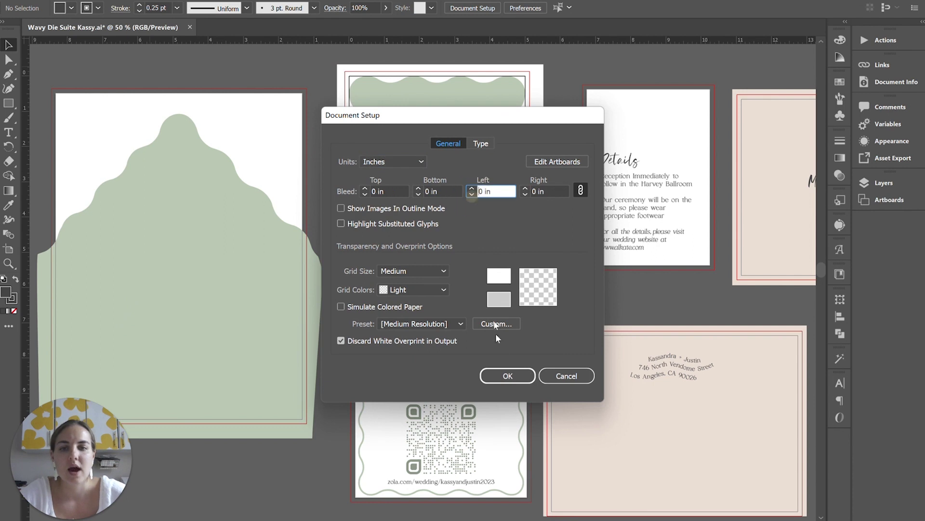
{"action": "left_click", "coordinate": [506, 376]}
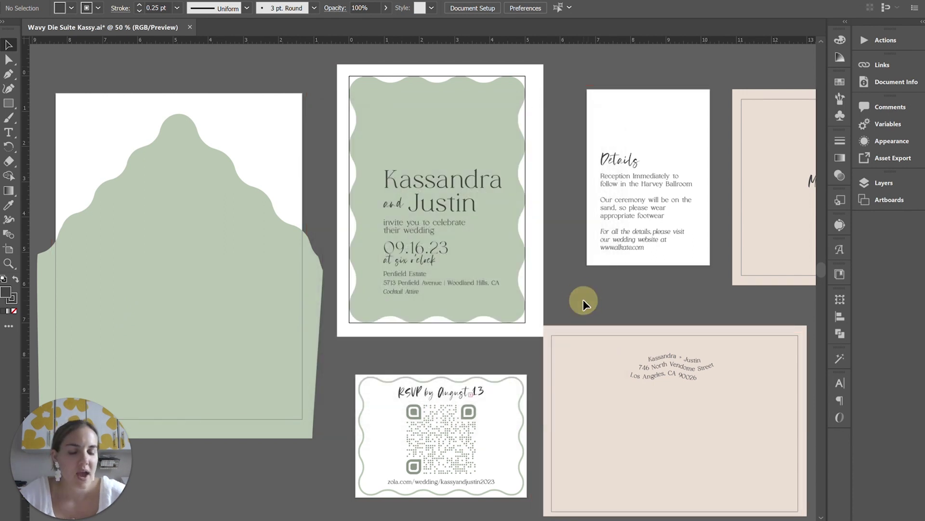
Reorder the artboards so Artboard 2 is first and Artboard 1 is last
{"action": "scroll", "coordinate": [594, 307], "scroll_direction": "right", "scroll_amount": 3}
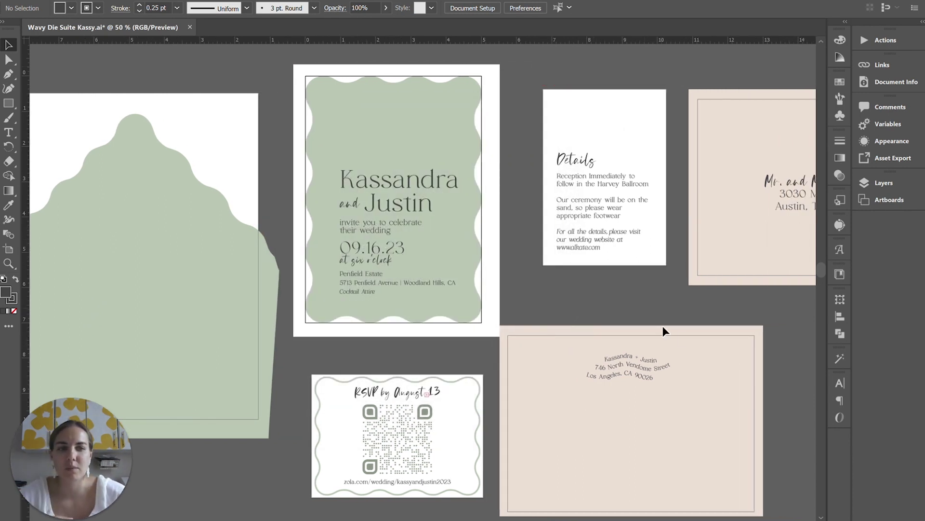
{"action": "left_click", "coordinate": [895, 201]}
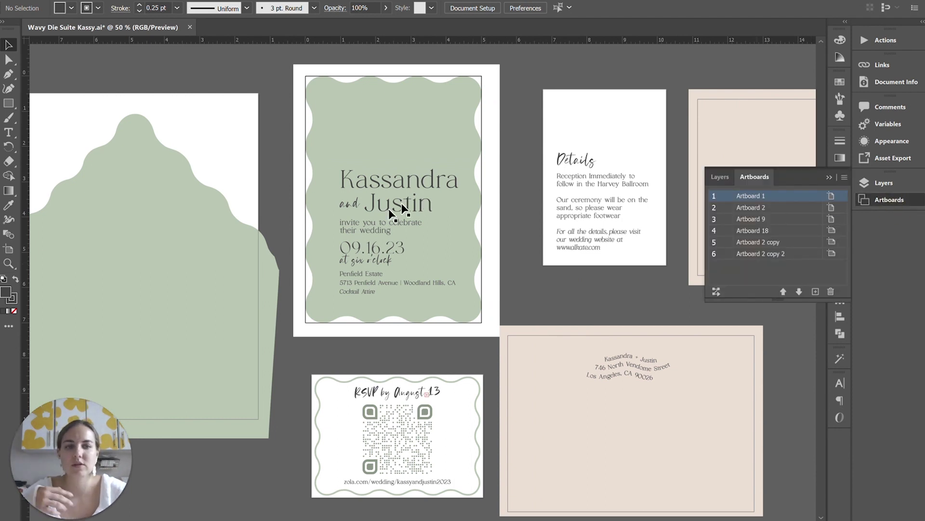
{"action": "double_click", "coordinate": [752, 195]}
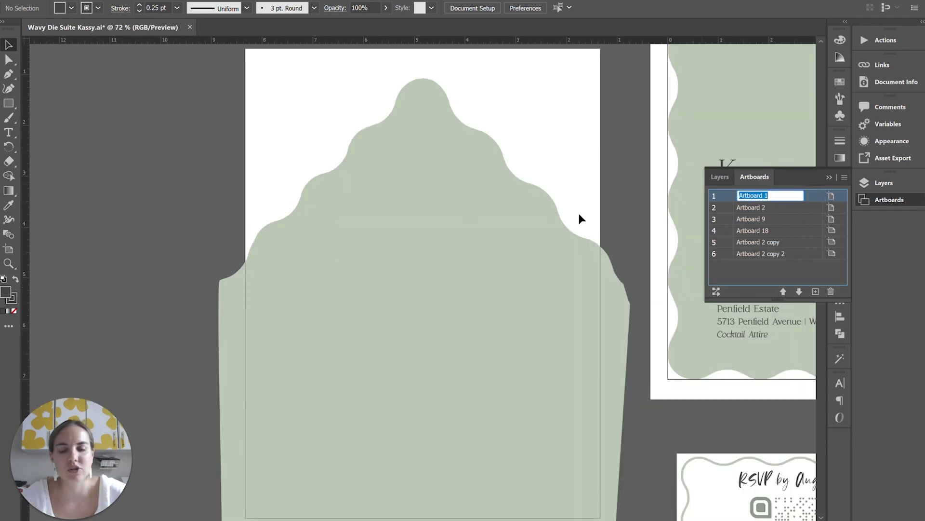
{"action": "left_click_drag", "start_coordinate": [762, 207], "coordinate": [762, 193]}
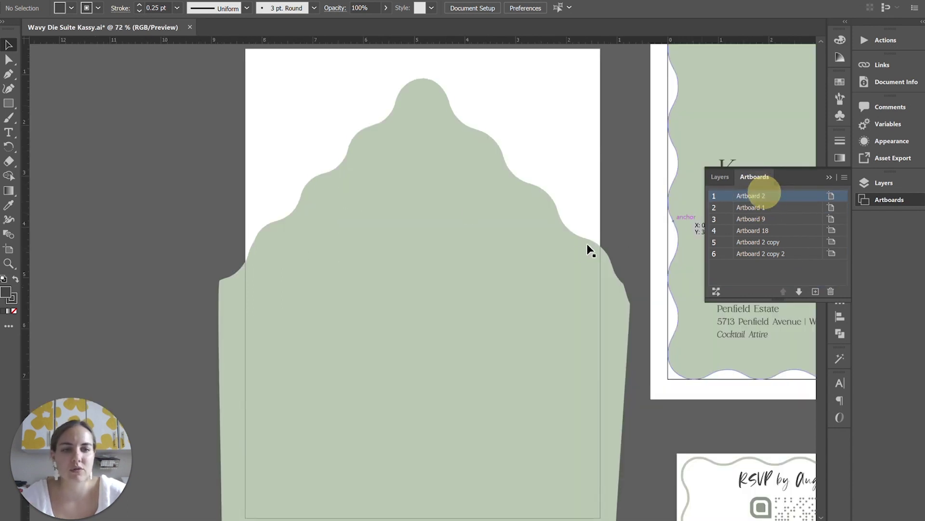
{"action": "double_click", "coordinate": [750, 195]}
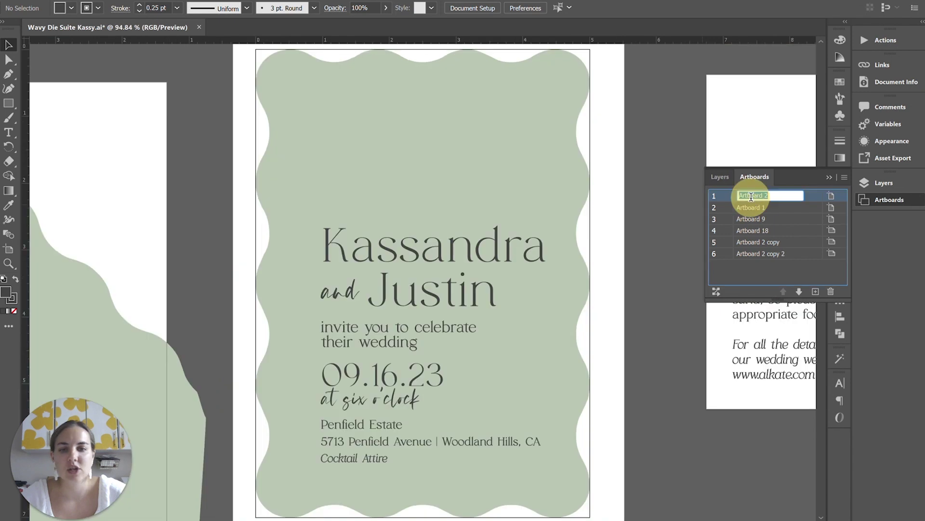
{"action": "double_click", "coordinate": [750, 207]}
{"action": "left_click_drag", "start_coordinate": [750, 207], "coordinate": [755, 266]}
Select Artboard 2 and fit it in the window
{"action": "left_click", "coordinate": [757, 242]}
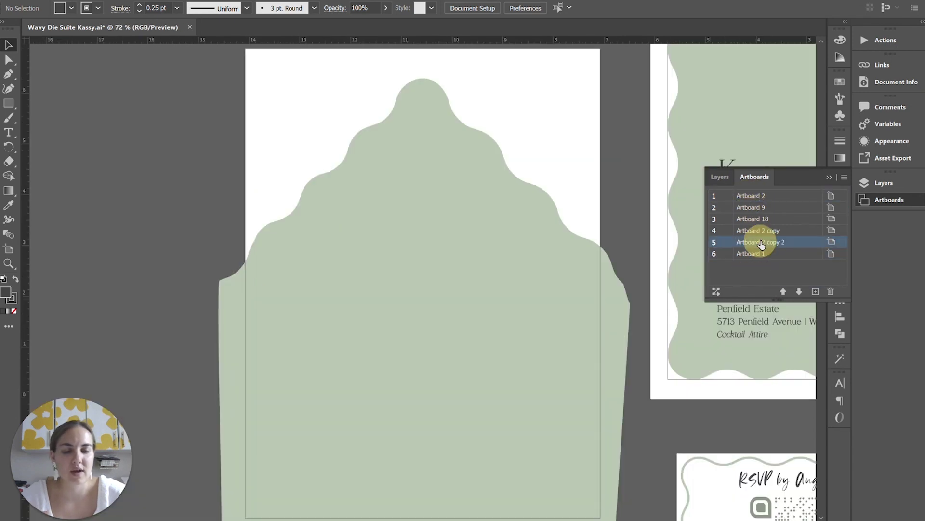
{"action": "left_click", "coordinate": [760, 197]}
{"action": "left_click", "coordinate": [760, 197]}
{"action": "double_click", "coordinate": [733, 196]}
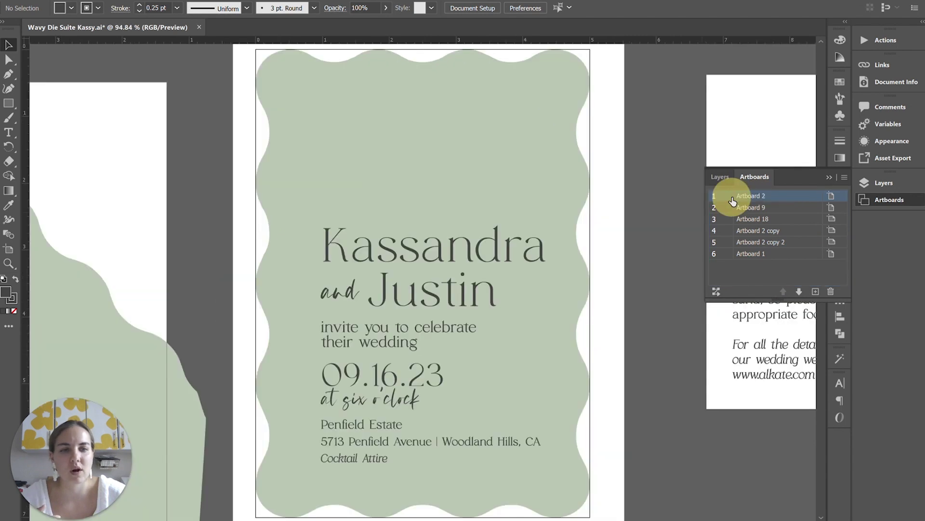
{"action": "left_click", "coordinate": [660, 226]}
Collapse the Artboards panel, clear the selection and save Wavy Die Suite Kassy.ai
{"action": "left_click", "coordinate": [829, 177]}
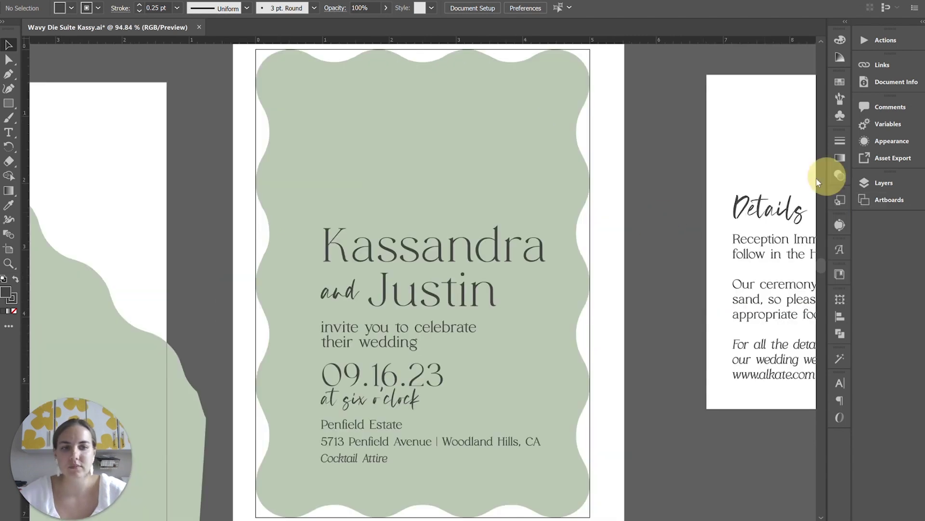
{"action": "left_click", "coordinate": [671, 234]}
{"action": "key", "text": "ctrl+s"}
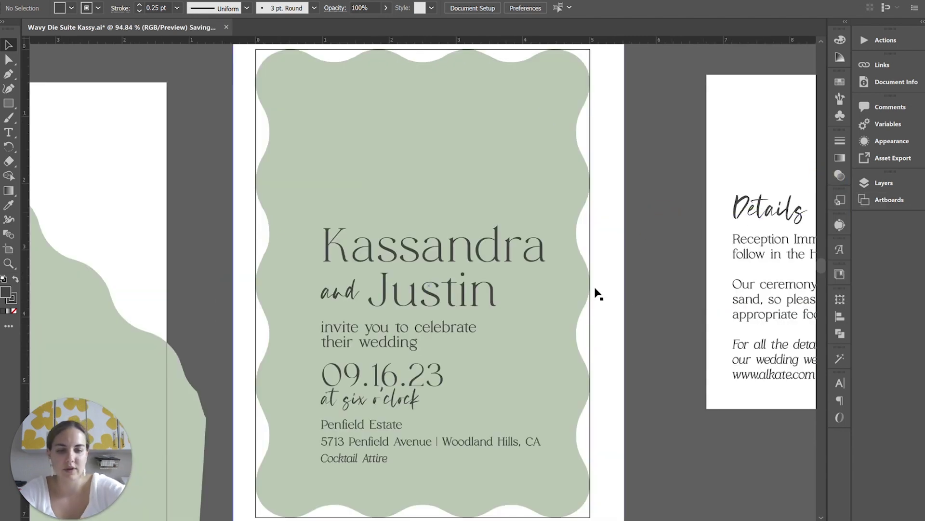
{"action": "left_click", "coordinate": [598, 294]}
Zoom out, open Share for Review and copy the Wavy Die Suite Kassy review URL
{"action": "key", "text": "ctrl+minus"}
{"action": "key", "text": "ctrl+minus"}
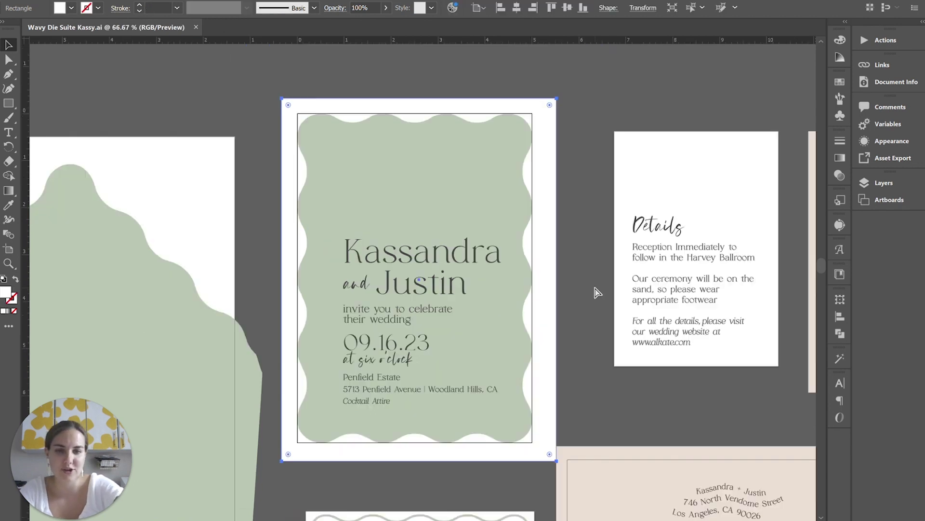
{"action": "left_click", "coordinate": [620, 371]}
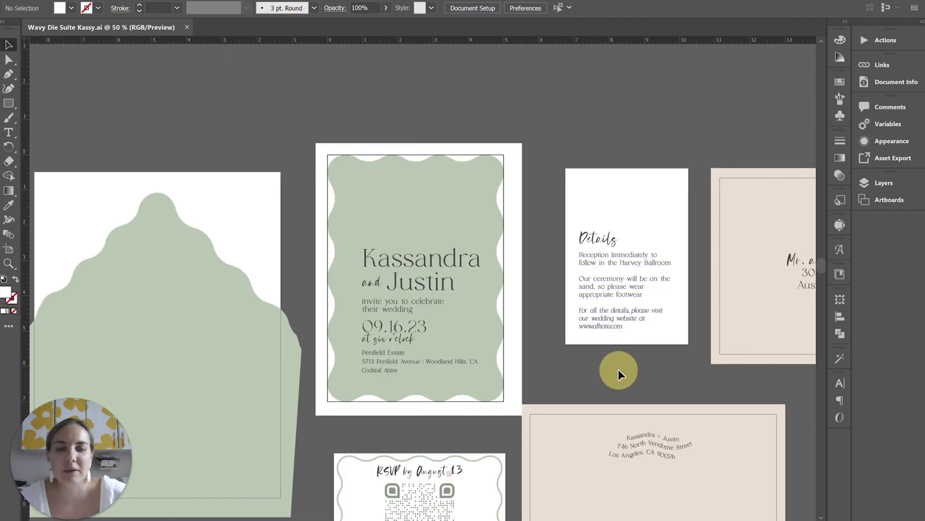
{"action": "scroll", "coordinate": [619, 373], "scroll_direction": "down", "scroll_amount": 2}
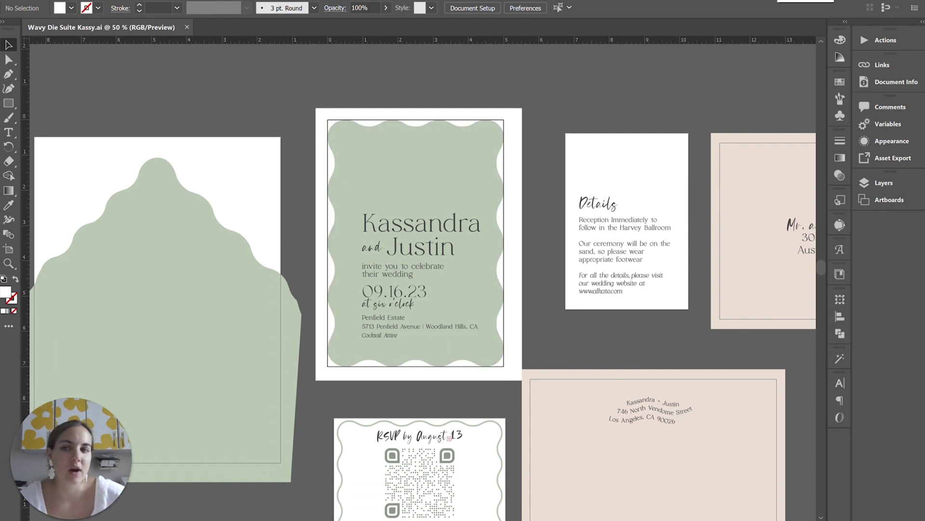
{"action": "left_click", "coordinate": [806, 0]}
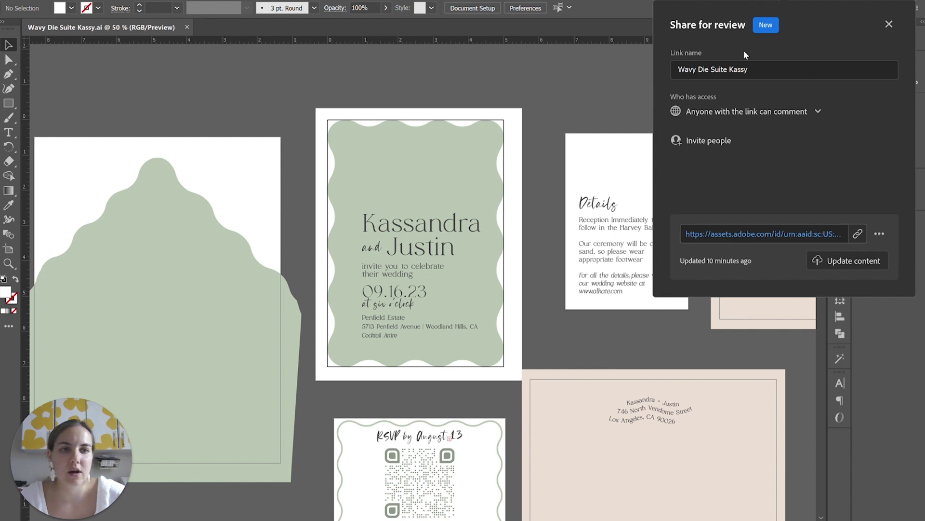
{"action": "left_click", "coordinate": [771, 69]}
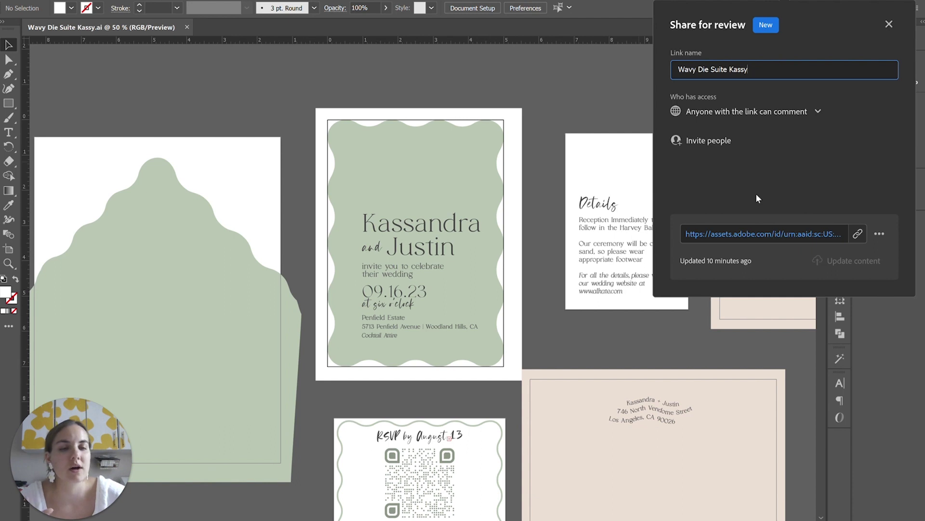
{"action": "left_click", "coordinate": [857, 234]}
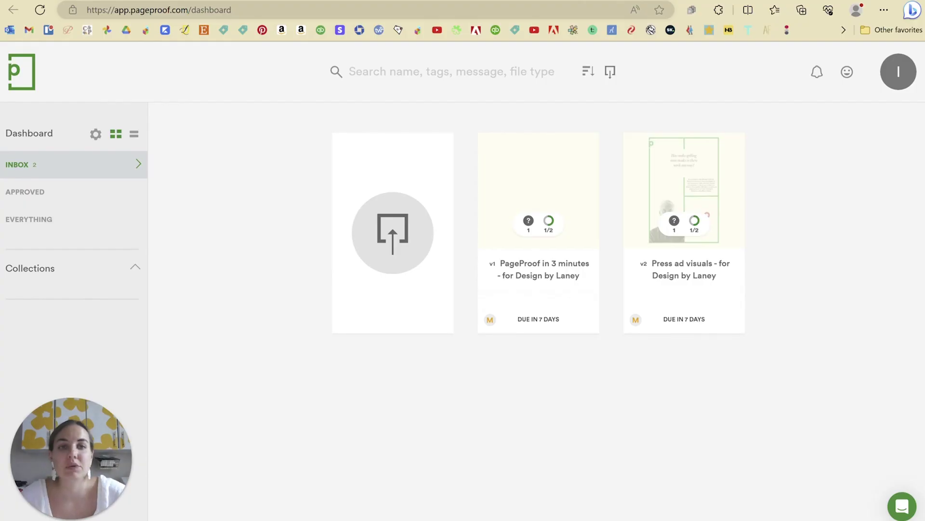
Load the copied review URL in a new browser tab
{"action": "key", "text": "ctrl+t"}
{"action": "key", "text": "ctrl+v"}
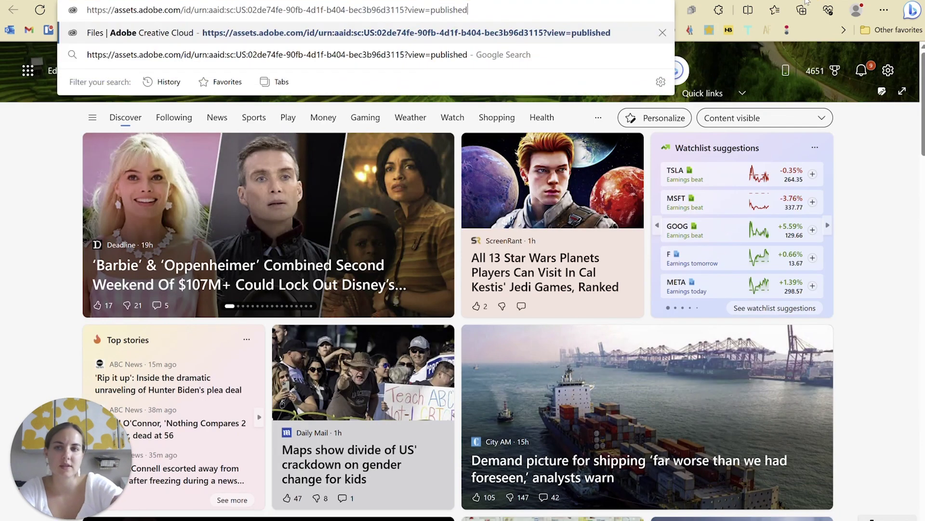
{"action": "key", "text": "Return"}
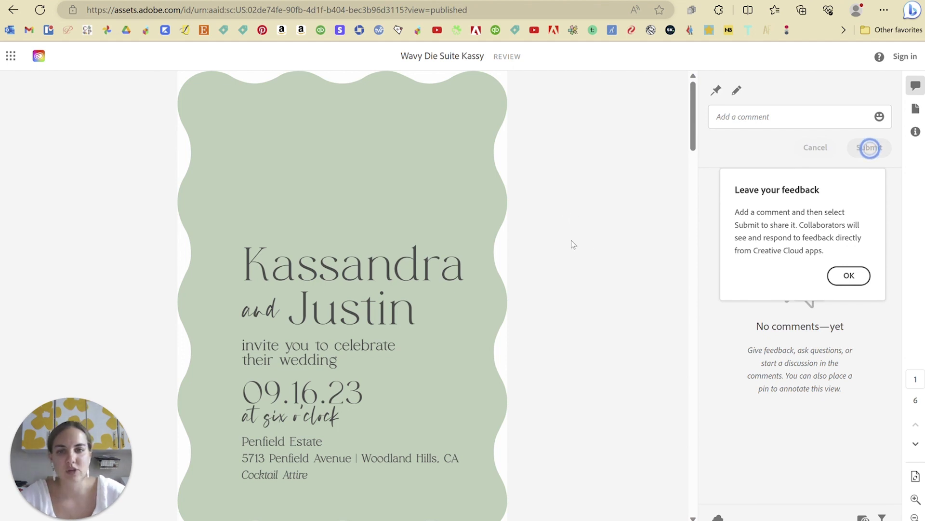
{"action": "scroll", "coordinate": [572, 240], "scroll_direction": "down", "scroll_amount": 5}
{"action": "scroll", "coordinate": [571, 239], "scroll_direction": "down", "scroll_amount": 2}
{"action": "scroll", "coordinate": [571, 240], "scroll_direction": "up", "scroll_amount": 5}
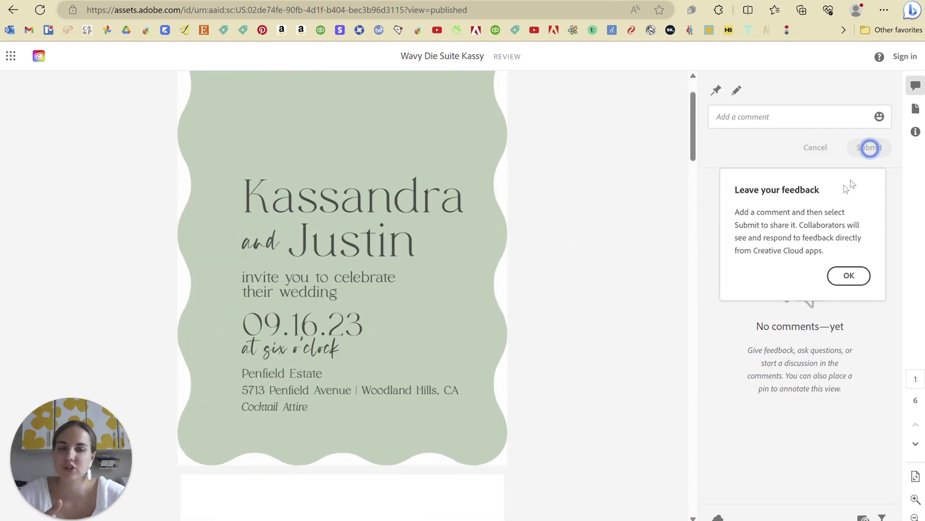
Browse the page thumbnails in the Pages panel, then return to Comments
{"action": "left_click", "coordinate": [916, 108]}
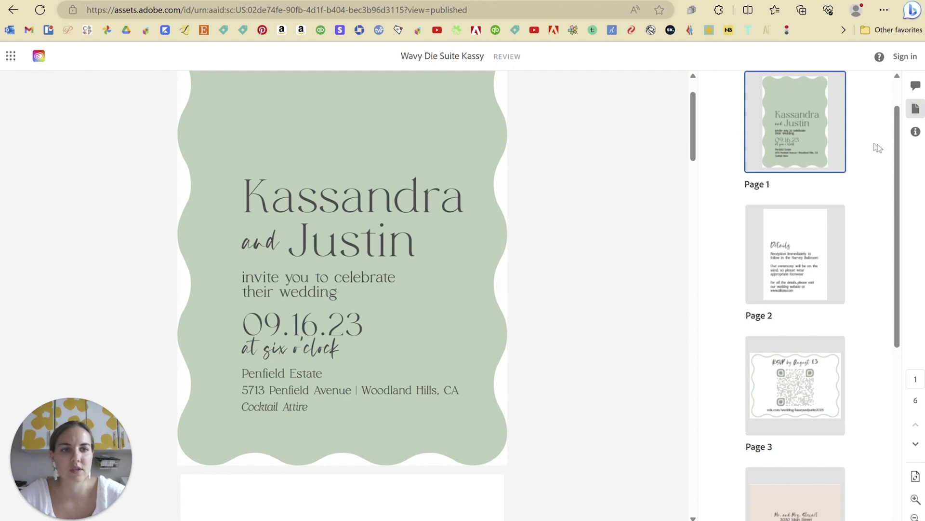
{"action": "mouse_move", "coordinate": [900, 140]}
{"action": "left_mouse_down"}
{"action": "mouse_move", "coordinate": [894, 386]}
{"action": "mouse_move", "coordinate": [894, 142]}
{"action": "left_mouse_up"}
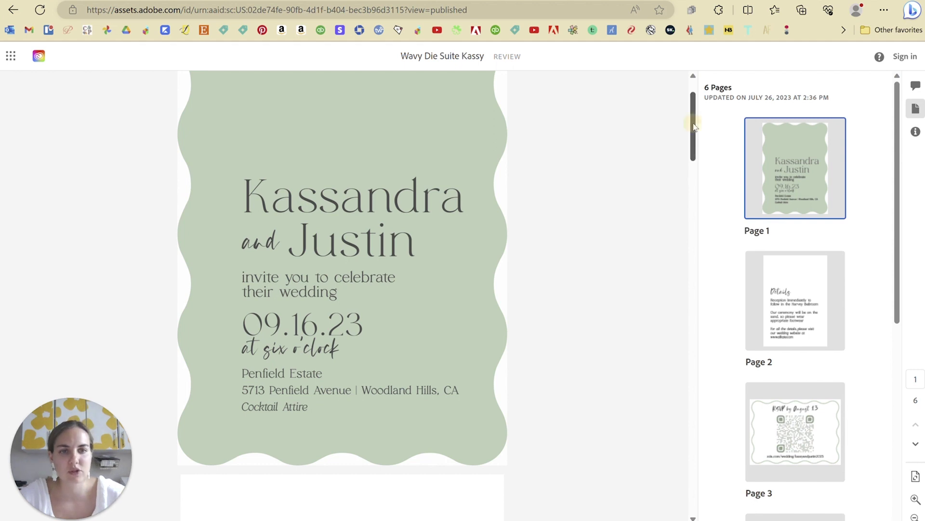
{"action": "left_click_drag", "start_coordinate": [693, 118], "coordinate": [689, 93]}
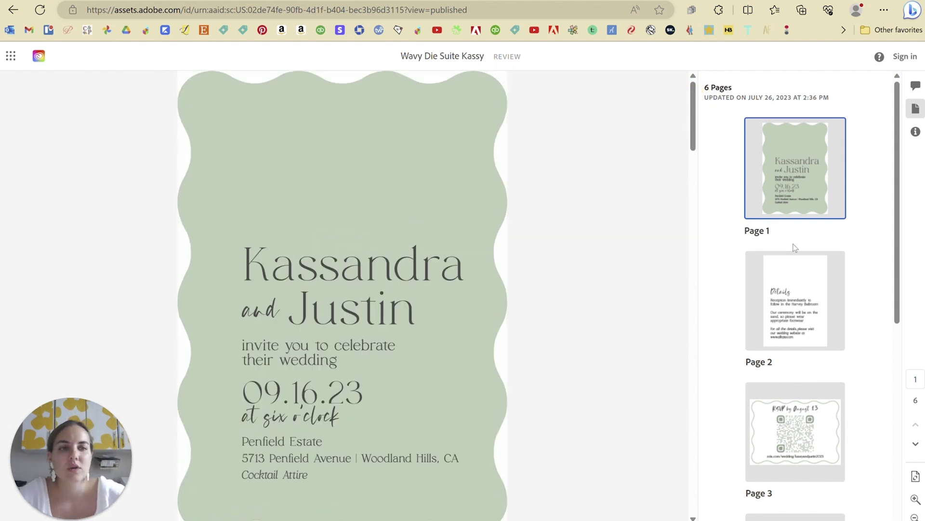
{"action": "left_click", "coordinate": [914, 85]}
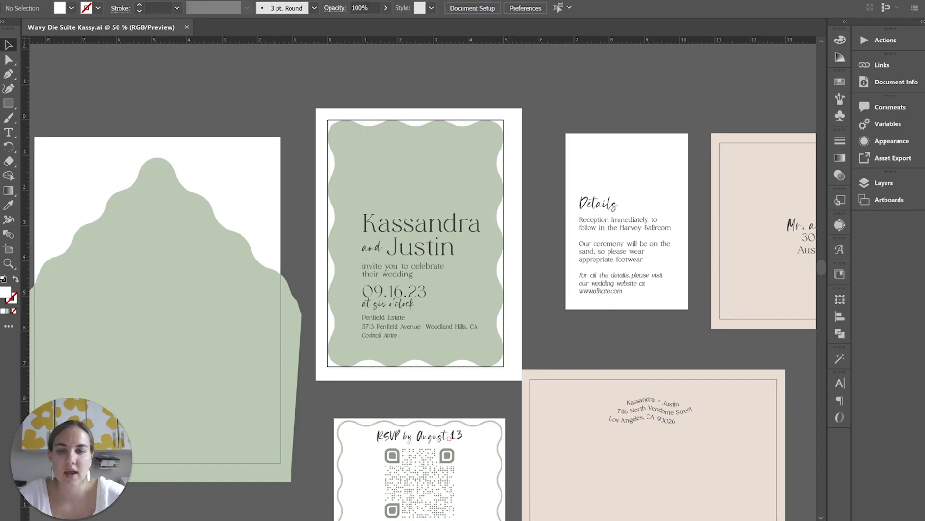
Fill the wavy invitation background with pink and update the shared review link
{"action": "left_click", "coordinate": [446, 143]}
{"action": "left_click", "coordinate": [71, 7]}
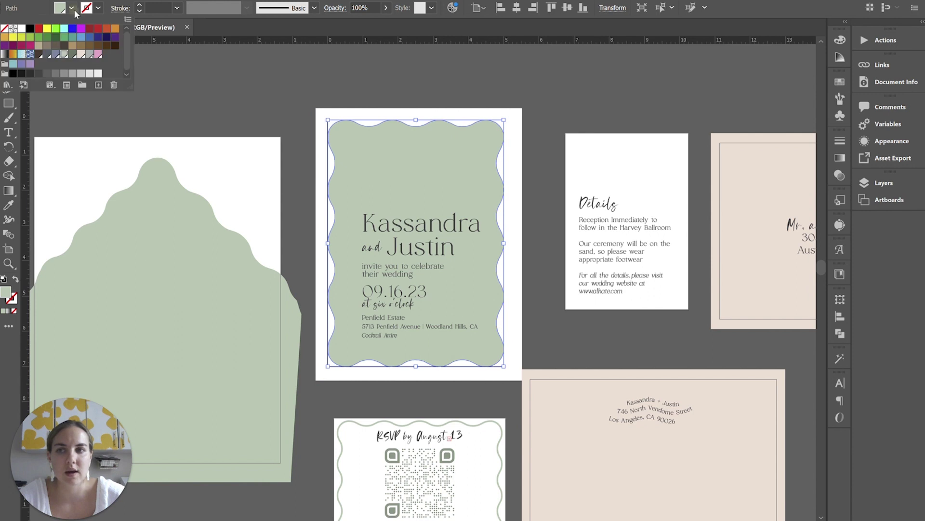
{"action": "left_click", "coordinate": [98, 54]}
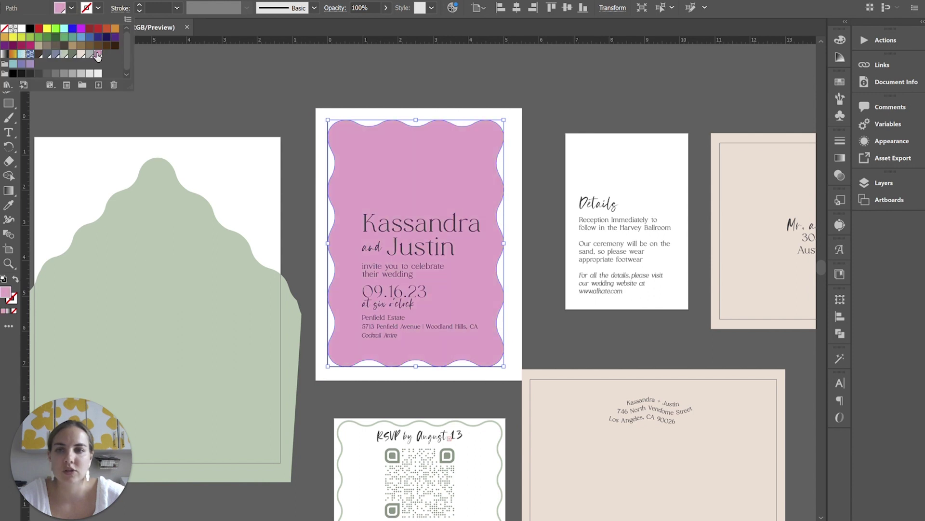
{"action": "left_click", "coordinate": [769, 2]}
{"action": "left_click", "coordinate": [867, 264]}
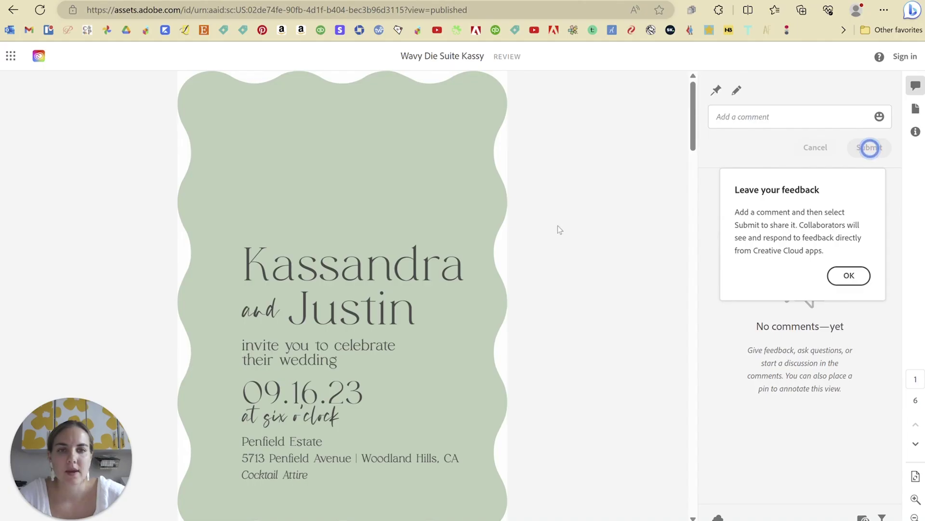
Reload the review page for the latest version and reopen the comments panel
{"action": "scroll", "coordinate": [558, 226], "scroll_direction": "down", "scroll_amount": 5}
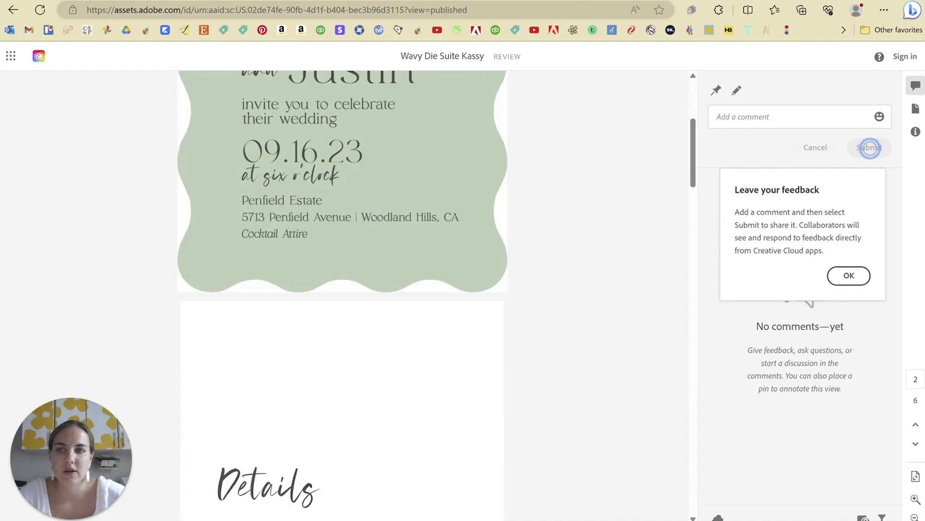
{"action": "scroll", "coordinate": [557, 225], "scroll_direction": "up", "scroll_amount": 4}
{"action": "left_click", "coordinate": [48, 18]}
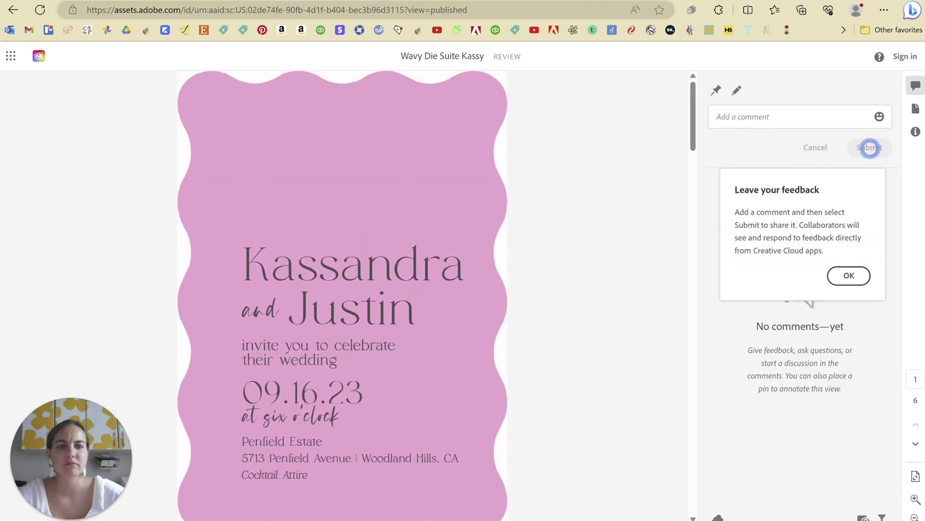
{"action": "left_click", "coordinate": [916, 86]}
{"action": "left_click", "coordinate": [915, 86]}
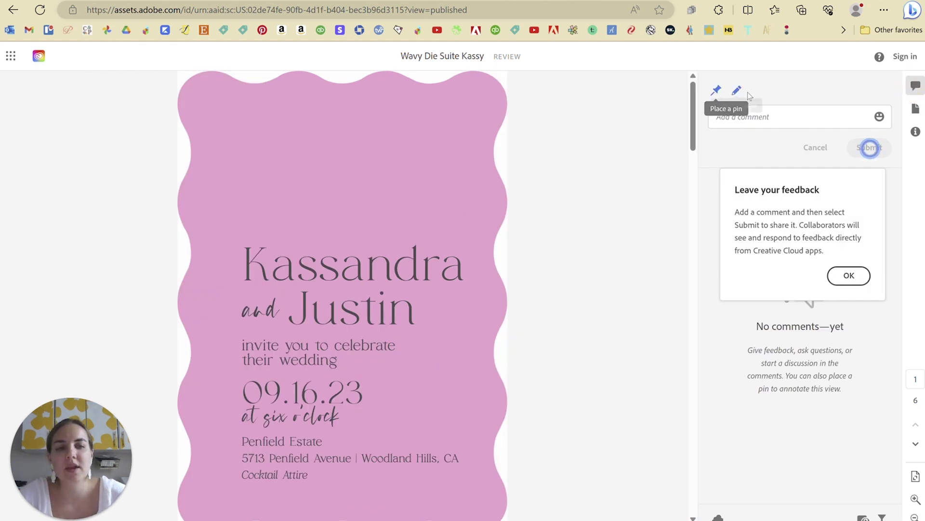
Pin 'Love this pink color!' above the names, posting as a guest name
{"action": "left_click", "coordinate": [717, 90]}
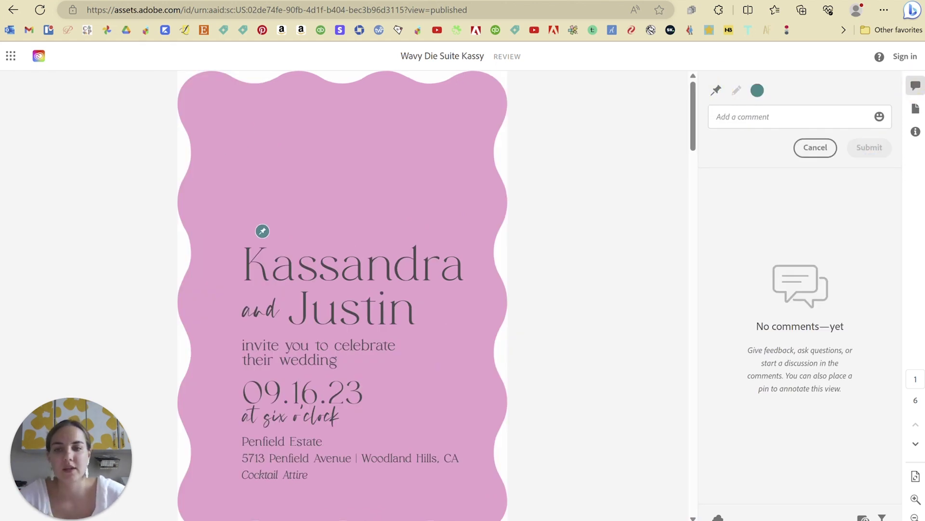
{"action": "left_click", "coordinate": [267, 185]}
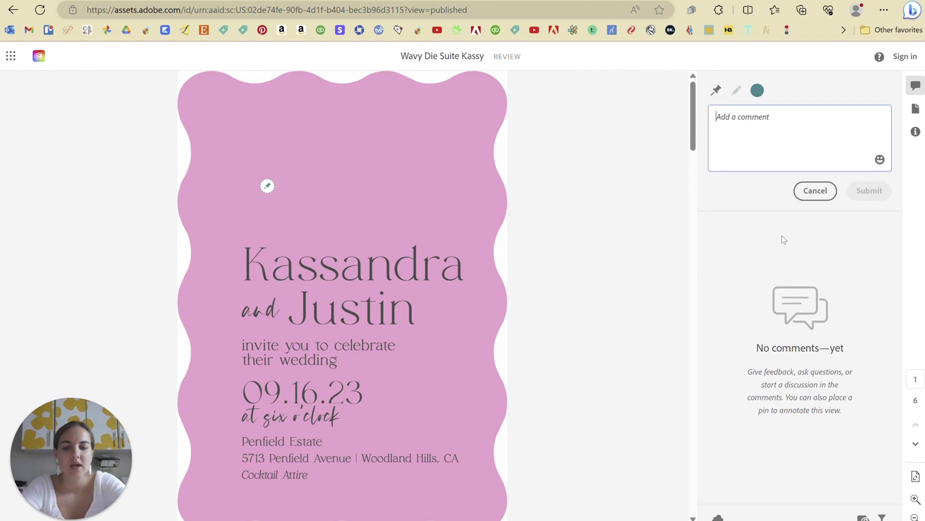
{"action": "type", "text": "Love this pink color!"}
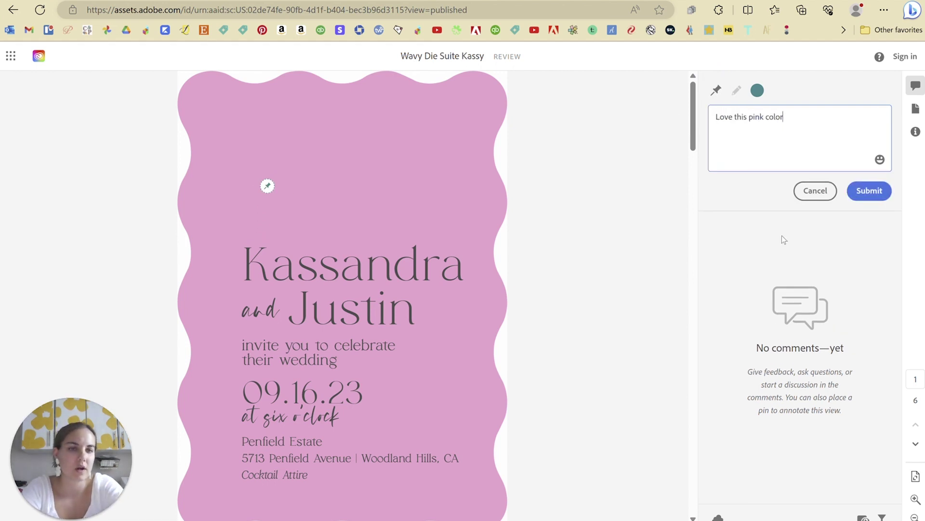
{"action": "left_click", "coordinate": [856, 190]}
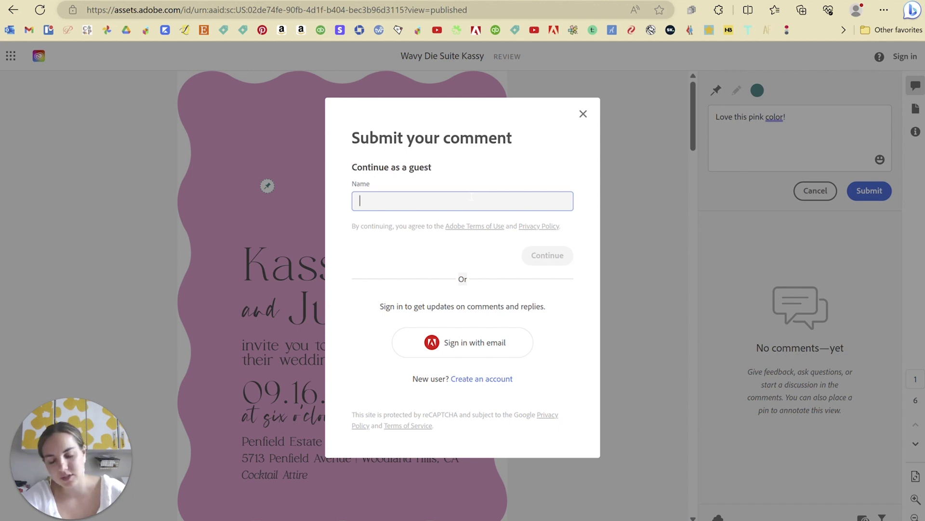
{"action": "type", "text": "Kassy"}
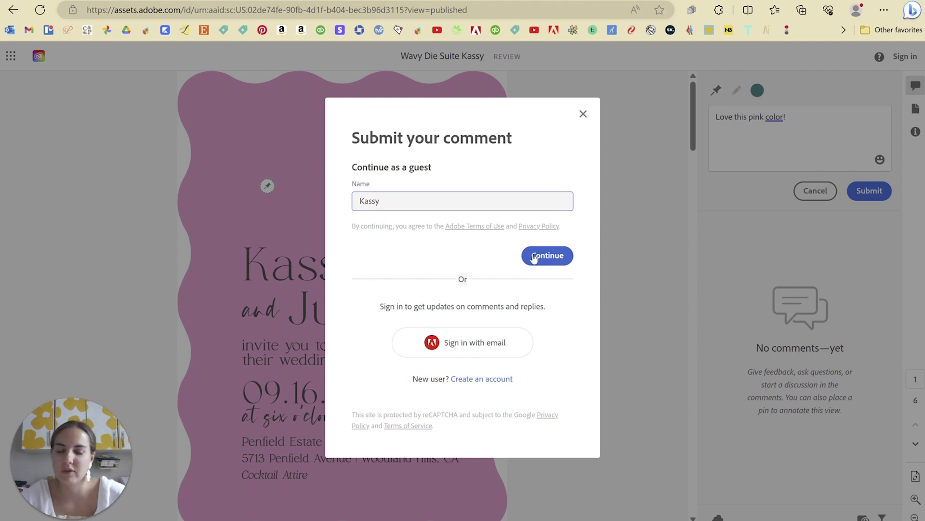
{"action": "left_click", "coordinate": [535, 259]}
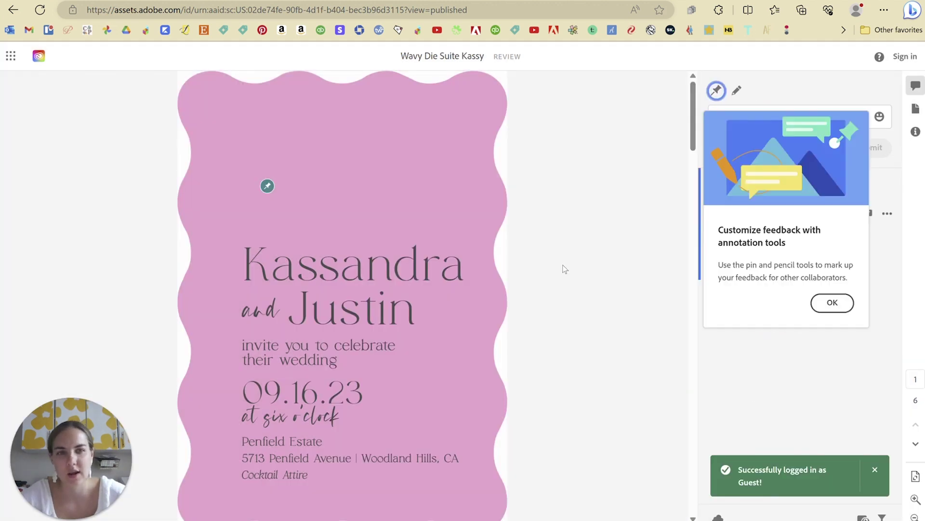
{"action": "left_click", "coordinate": [828, 303]}
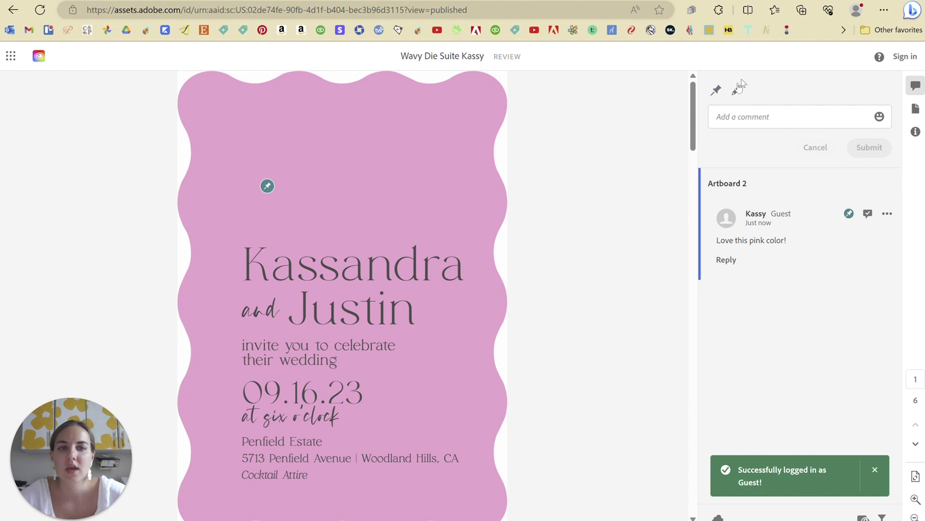
Sketch around the RSVP QR corner square with comment 'Could we change this to a circle?'
{"action": "scroll", "coordinate": [398, 212], "scroll_direction": "down", "scroll_amount": 5}
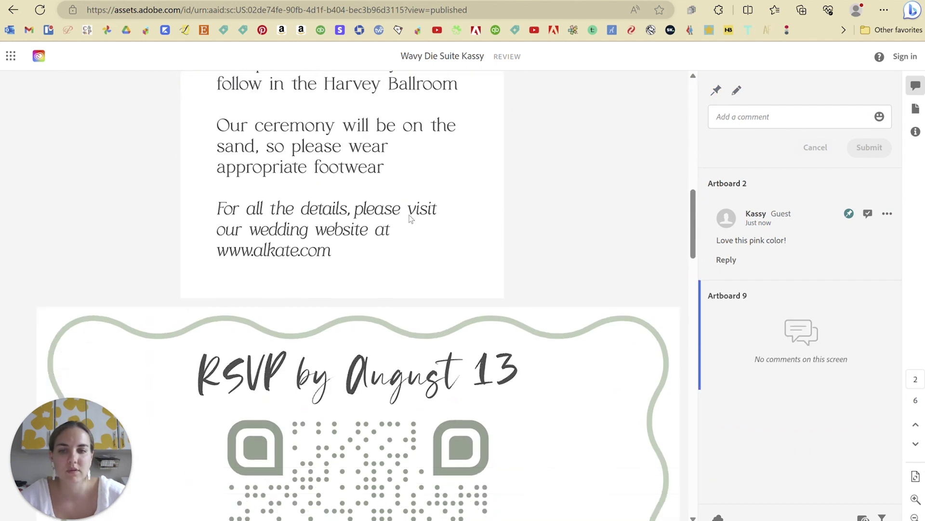
{"action": "scroll", "coordinate": [410, 218], "scroll_direction": "down", "scroll_amount": 5}
{"action": "left_click", "coordinate": [736, 90]}
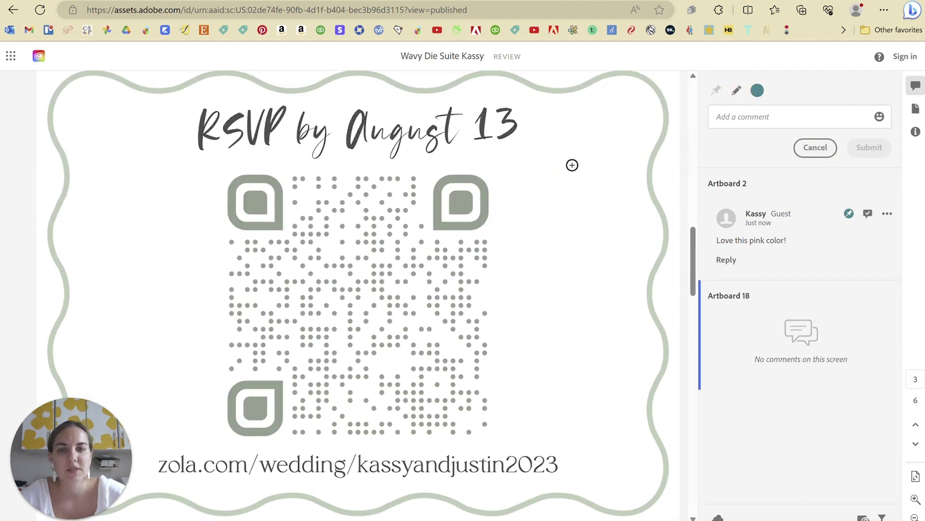
{"action": "mouse_move", "coordinate": [512, 164]}
{"action": "left_mouse_down"}
{"action": "mouse_move", "coordinate": [431, 164]}
{"action": "mouse_move", "coordinate": [412, 199]}
{"action": "mouse_move", "coordinate": [411, 247]}
{"action": "mouse_move", "coordinate": [487, 240]}
{"action": "mouse_move", "coordinate": [514, 189]}
{"action": "mouse_move", "coordinate": [506, 165]}
{"action": "left_mouse_up"}
{"action": "left_click", "coordinate": [765, 147]}
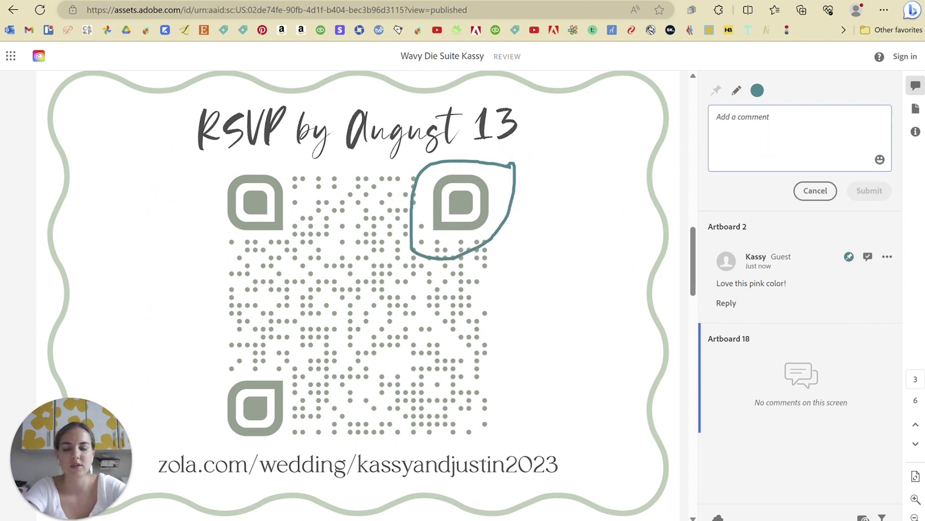
{"action": "type", "text": "Could we change "}
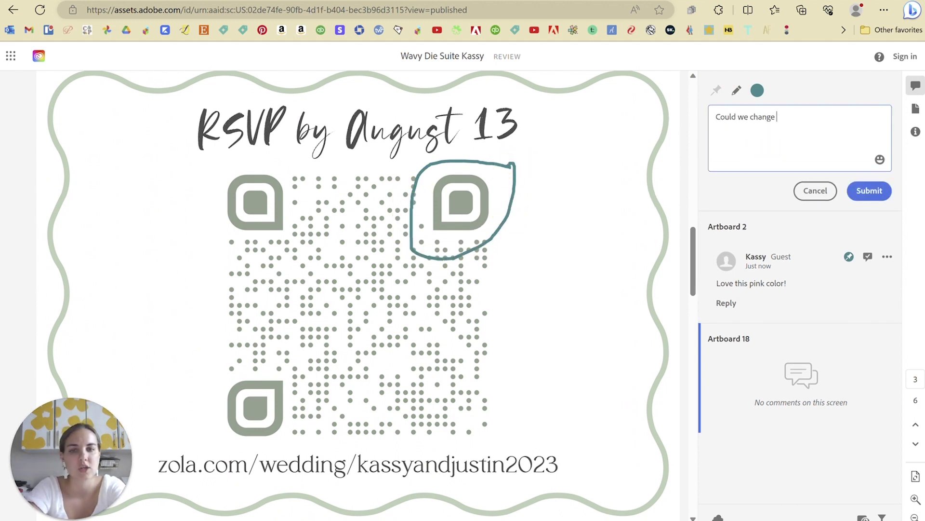
{"action": "type", "text": "this to a circle?"}
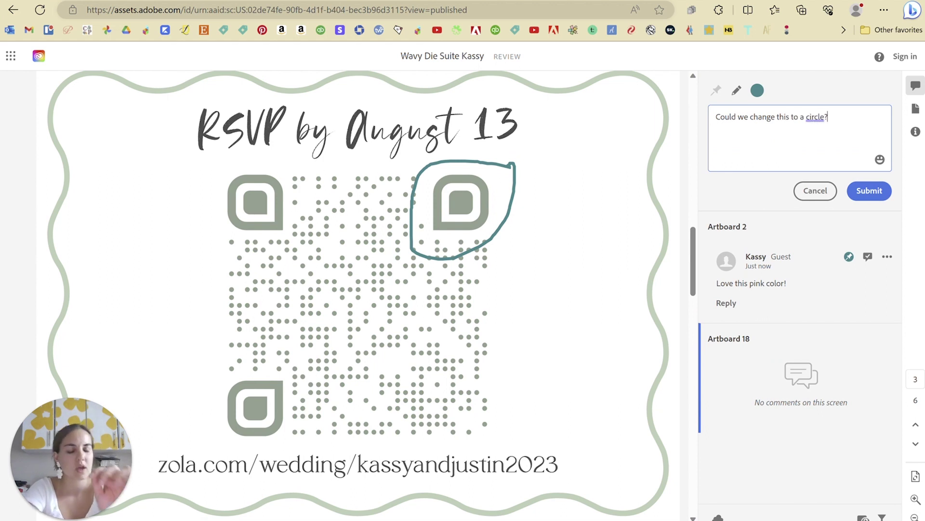
{"action": "left_click", "coordinate": [883, 192]}
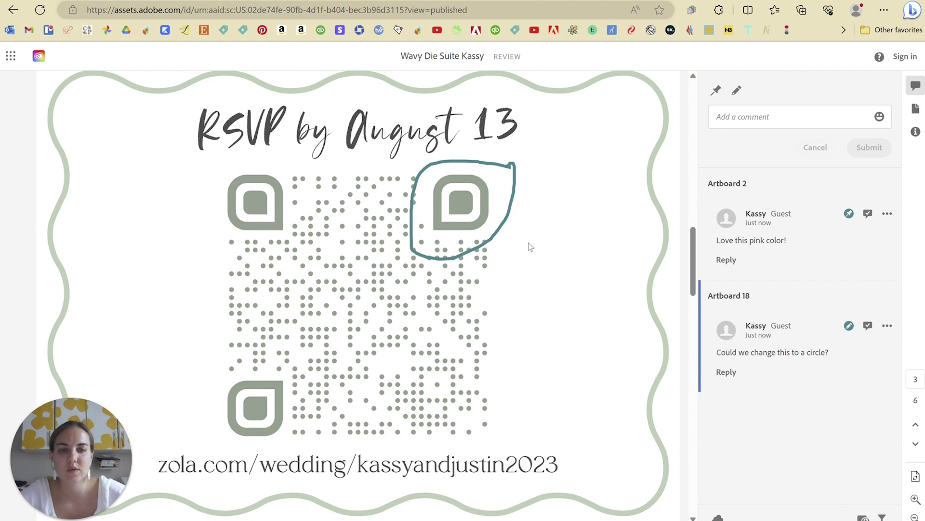
{"action": "scroll", "coordinate": [530, 246], "scroll_direction": "up", "scroll_amount": 15}
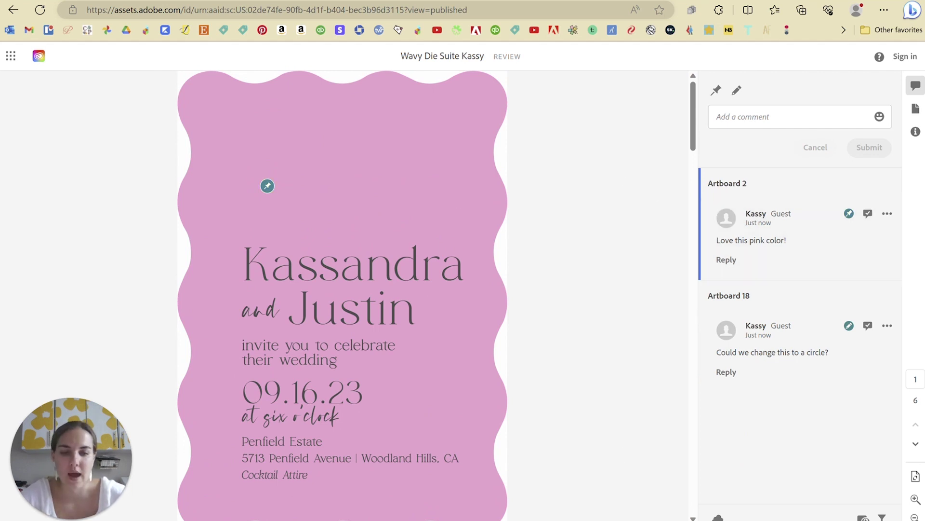
Open Illustrator's Comments panel and view the pink colour and circle request comments
{"action": "mouse_move", "coordinate": [626, 517]}
{"action": "left_click", "coordinate": [637, 486]}
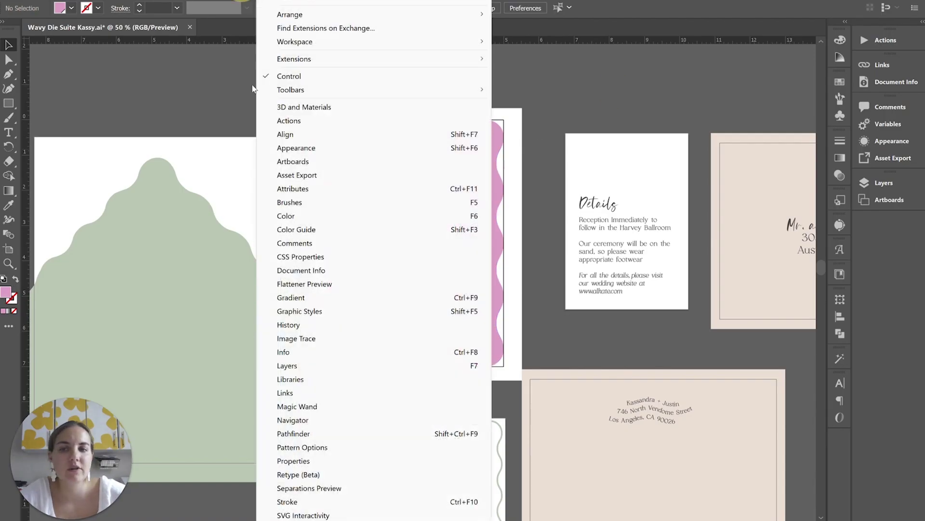
{"action": "left_click", "coordinate": [363, 243]}
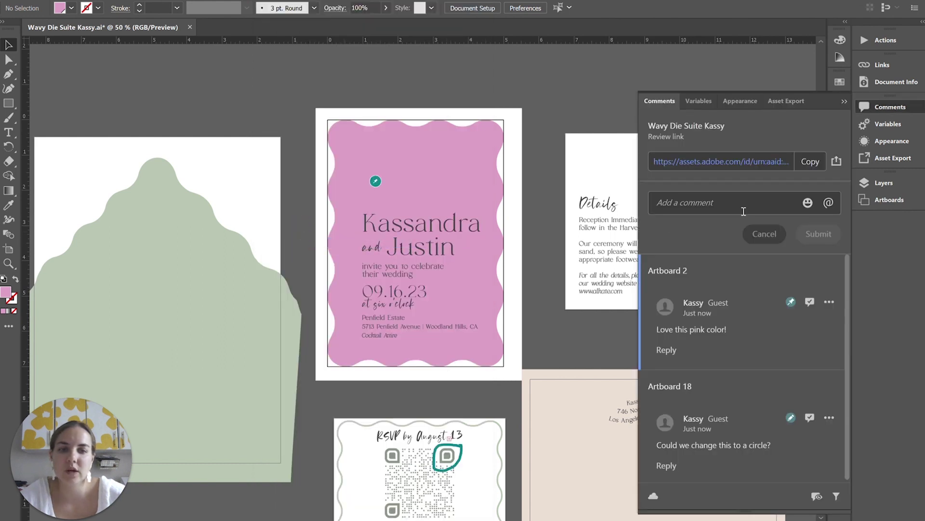
{"action": "left_click", "coordinate": [736, 322]}
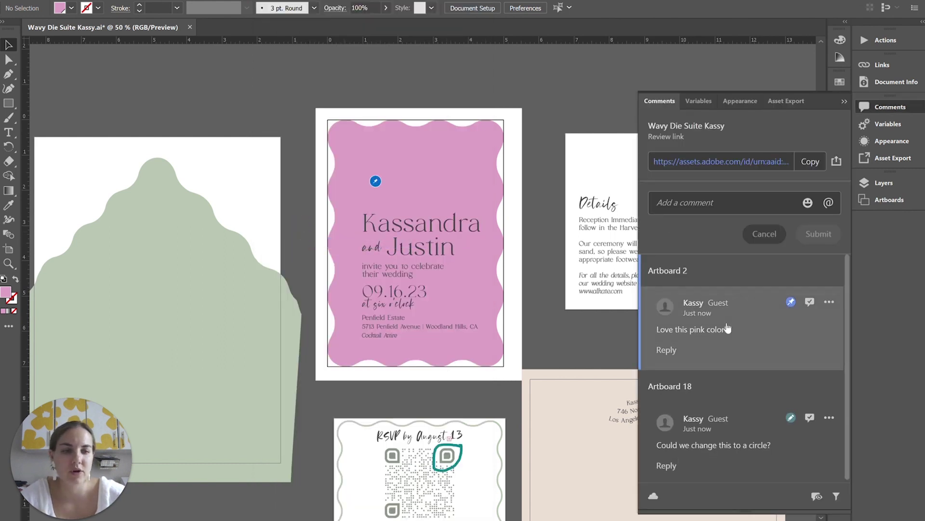
{"action": "left_click", "coordinate": [714, 408]}
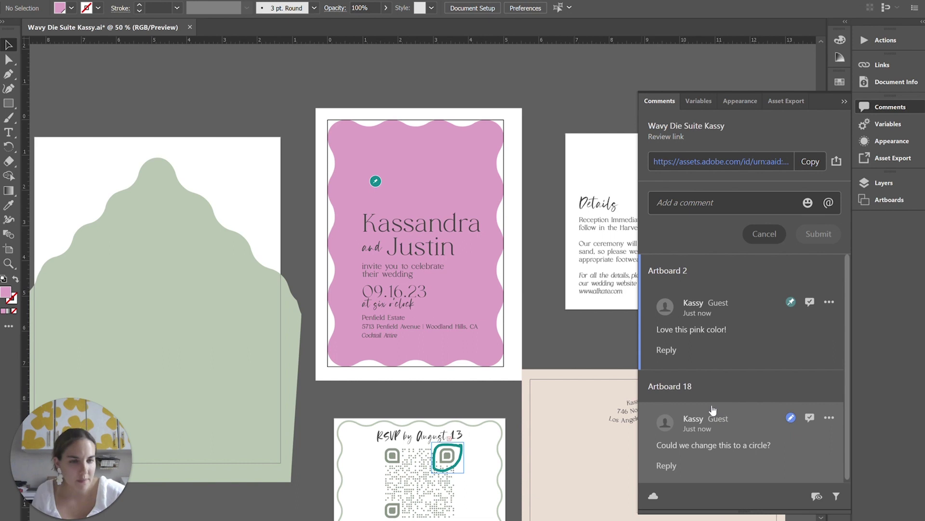
Check the comment filter options, then resolve the 'Love this pink color!' comment
{"action": "left_click", "coordinate": [836, 496]}
{"action": "scroll", "coordinate": [721, 403], "scroll_direction": "down", "scroll_amount": 2}
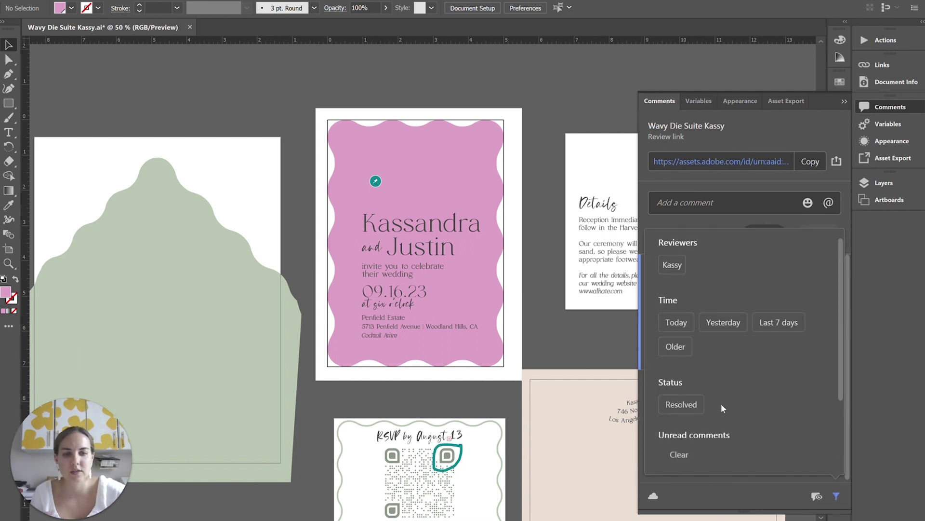
{"action": "scroll", "coordinate": [718, 347], "scroll_direction": "up", "scroll_amount": 2}
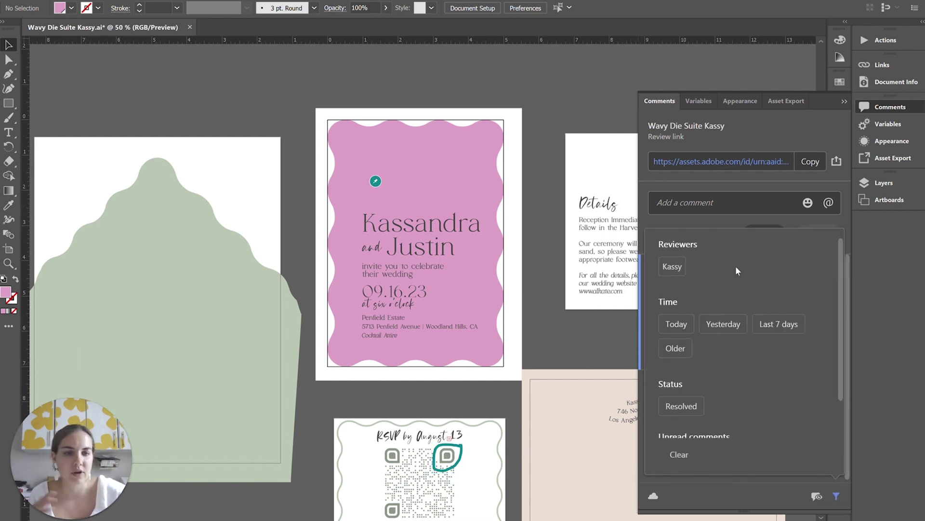
{"action": "left_click", "coordinate": [736, 221]}
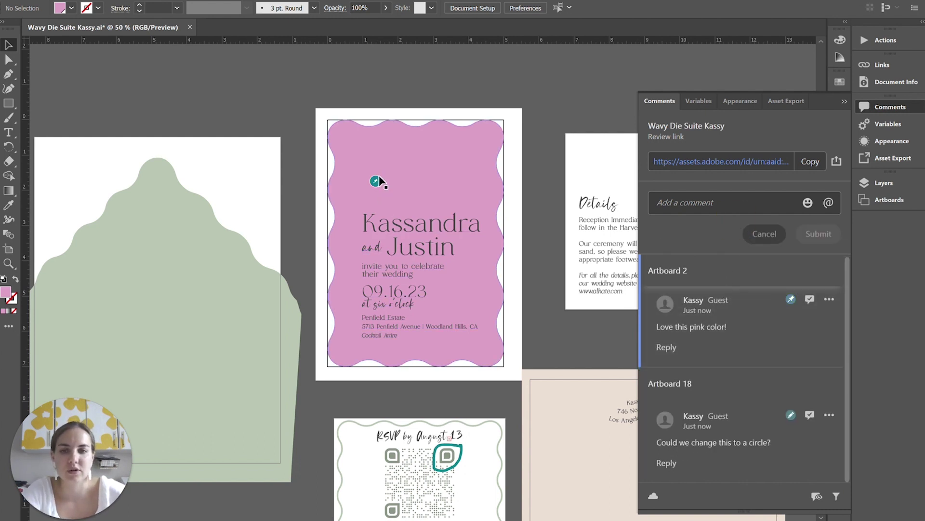
{"action": "left_click", "coordinate": [810, 299]}
Resolve the 'Could we change this to a circle?' comment on the RSVP card
{"action": "scroll", "coordinate": [458, 258], "scroll_direction": "down", "scroll_amount": 3}
{"action": "scroll", "coordinate": [453, 246], "scroll_direction": "down", "scroll_amount": 1}
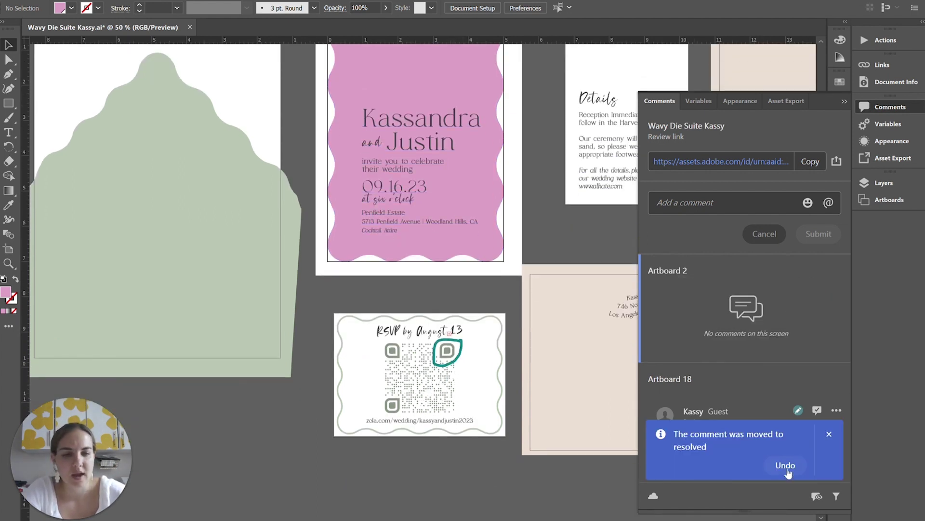
{"action": "left_click", "coordinate": [830, 434]}
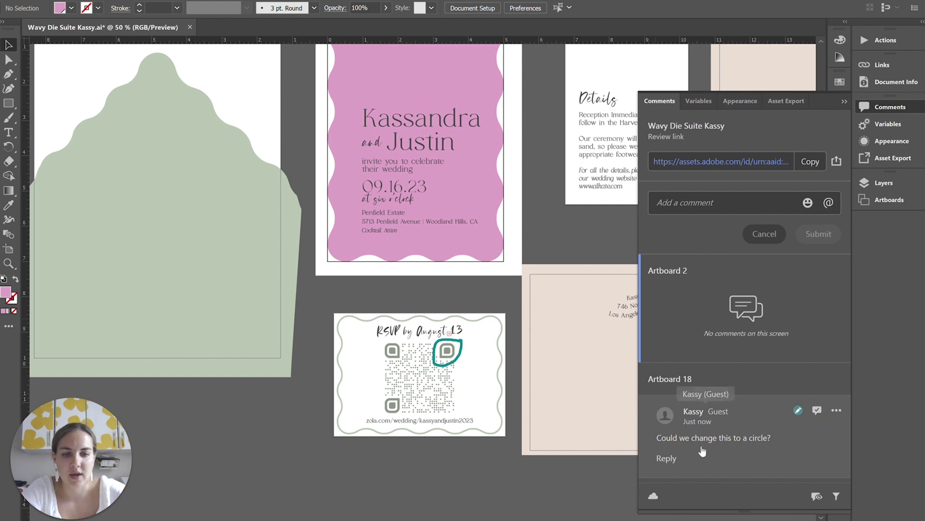
{"action": "left_click", "coordinate": [702, 446]}
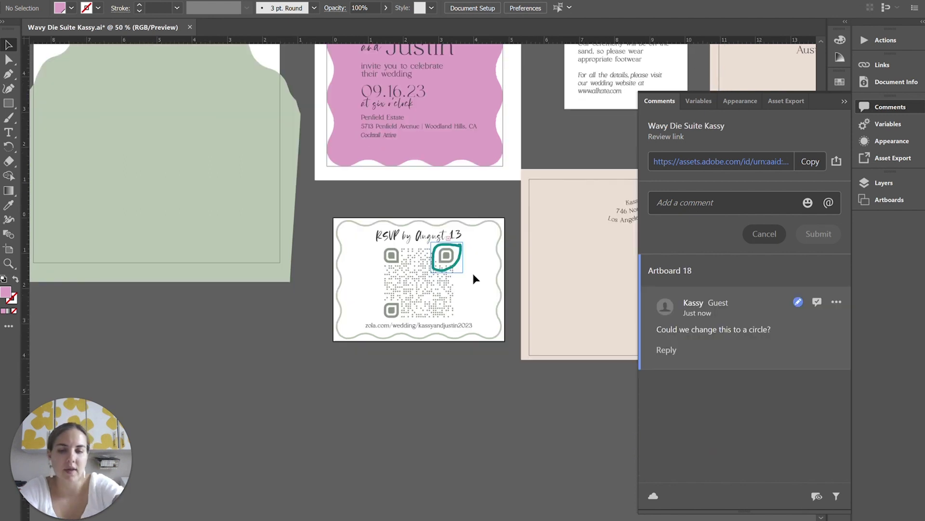
{"action": "scroll", "coordinate": [457, 262], "scroll_direction": "up", "scroll_amount": 3}
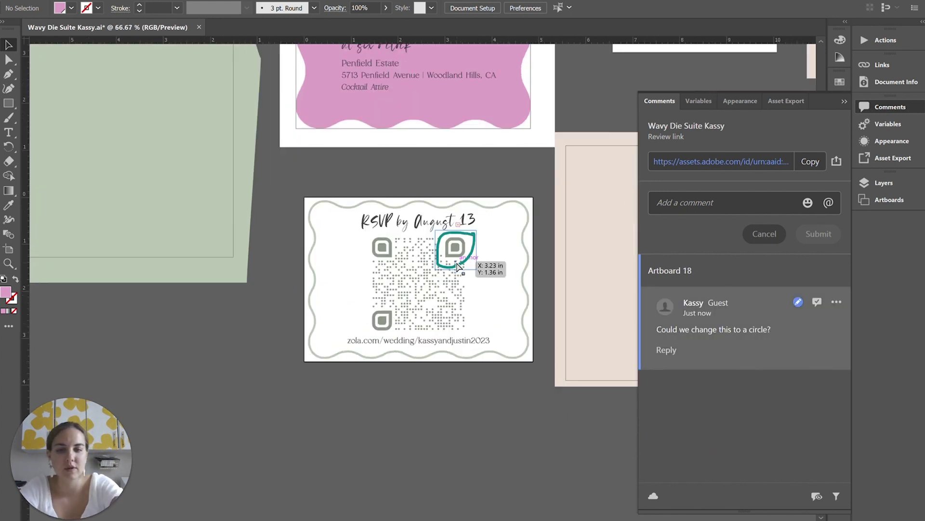
{"action": "scroll", "coordinate": [456, 266], "scroll_direction": "right", "scroll_amount": 2}
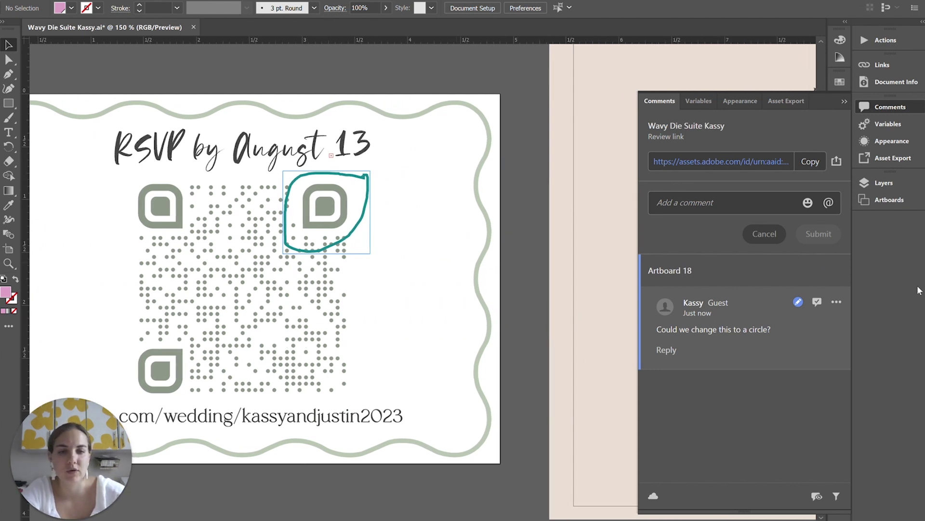
{"action": "left_click", "coordinate": [814, 301]}
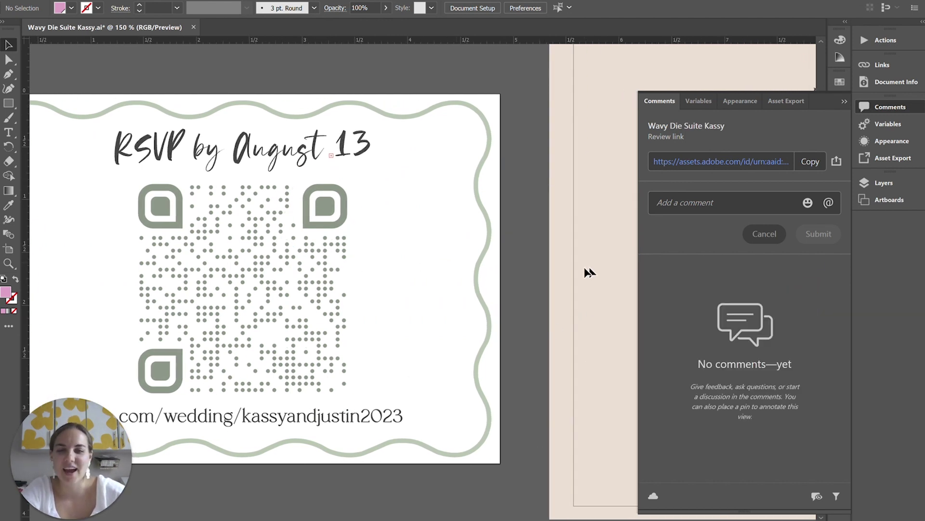
Filter by Unread, clear filters, show Resolved, view Artboard 2's comment, then hide comments
{"action": "left_click", "coordinate": [836, 496]}
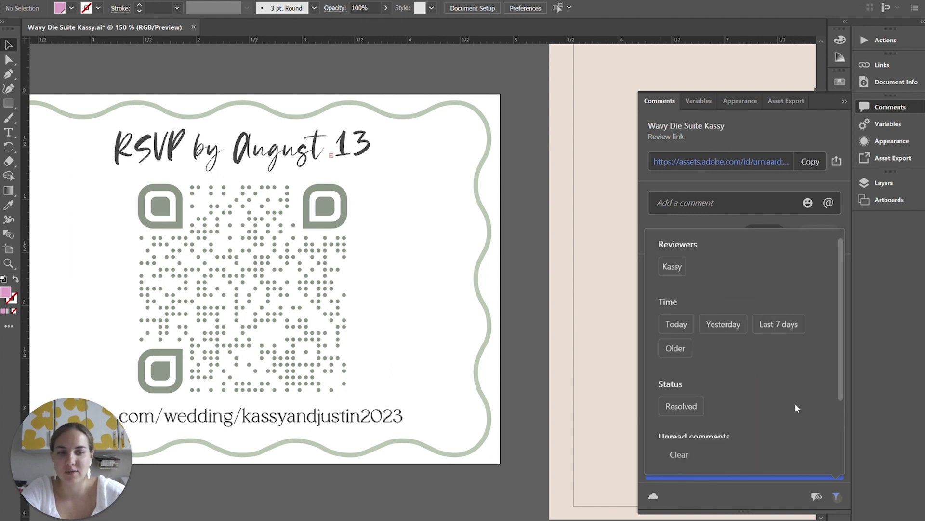
{"action": "scroll", "coordinate": [715, 406], "scroll_direction": "down", "scroll_amount": 1}
{"action": "left_click", "coordinate": [690, 422]}
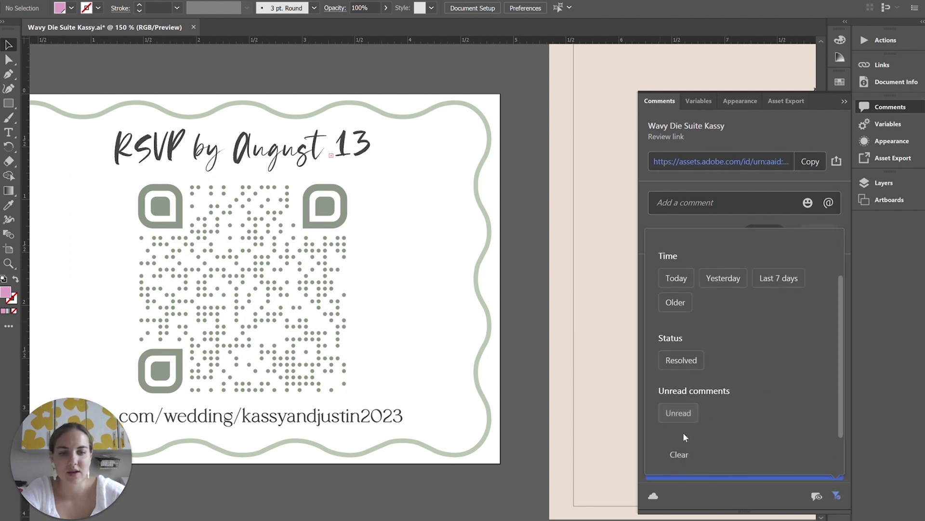
{"action": "left_click", "coordinate": [679, 455]}
{"action": "left_click", "coordinate": [681, 359]}
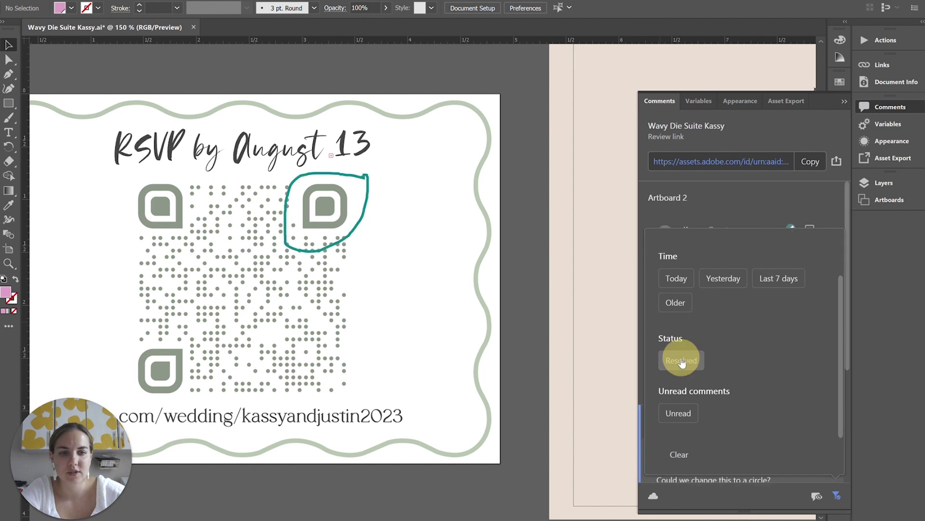
{"action": "left_click", "coordinate": [768, 193]}
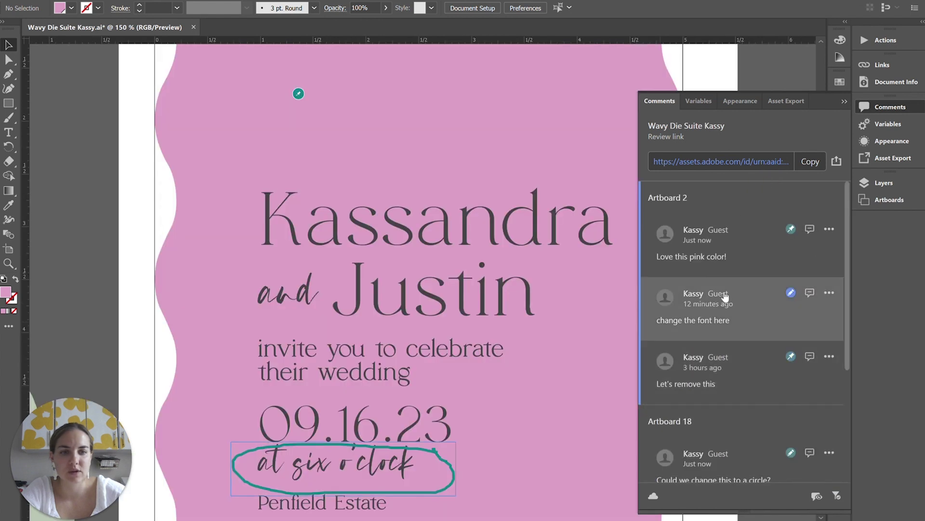
{"action": "left_click", "coordinate": [844, 101]}
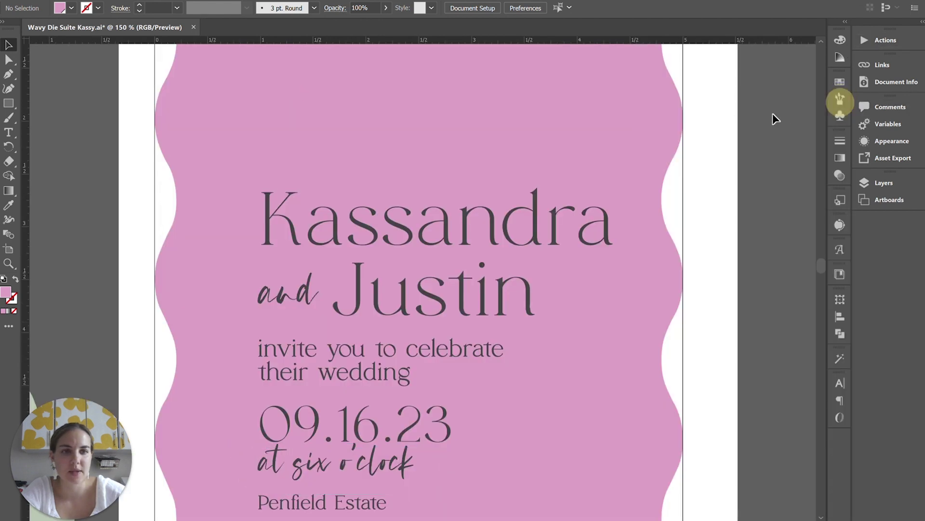
{"action": "key", "text": "ctrl+minus"}
{"action": "key", "text": "ctrl+minus"}
{"action": "key", "text": "ctrl+minus"}
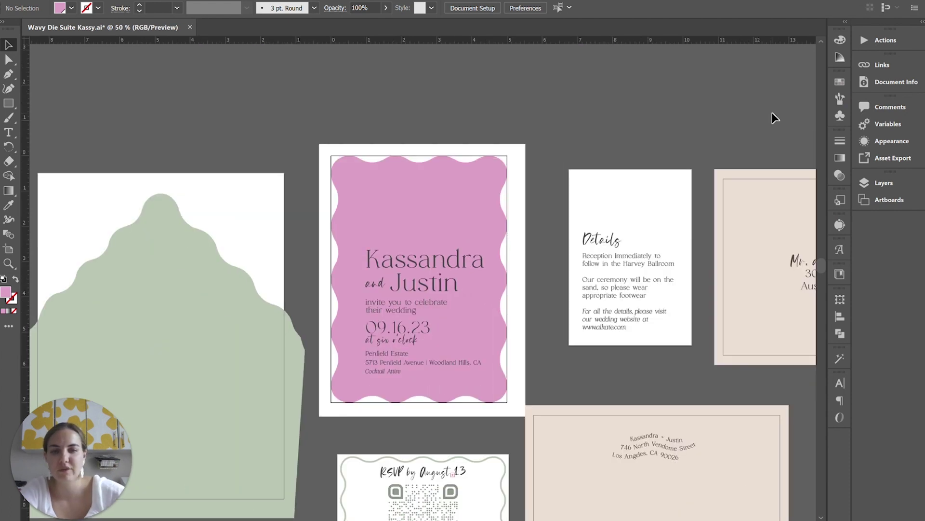
Change the wavy invitation background fill from pink to sage green
{"action": "scroll", "coordinate": [618, 186], "scroll_direction": "down", "scroll_amount": 3}
{"action": "left_click", "coordinate": [463, 80]}
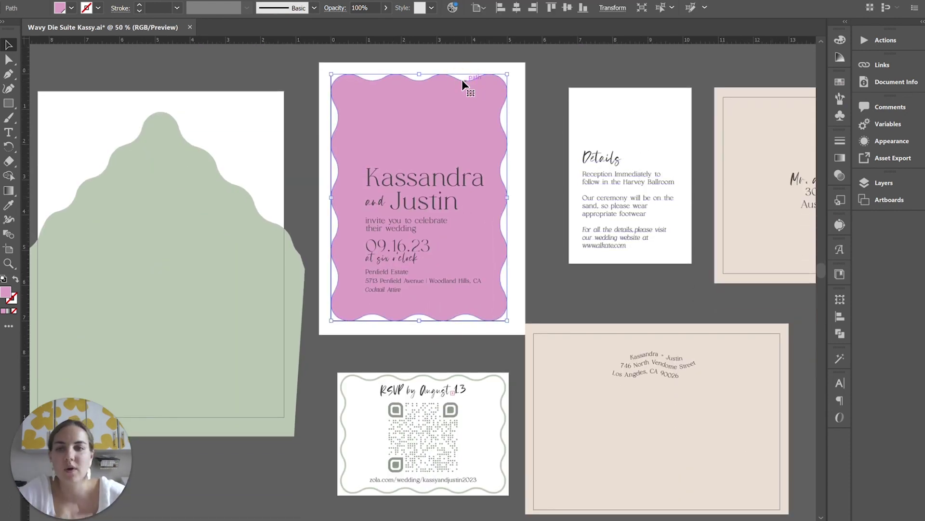
{"action": "left_click", "coordinate": [71, 8]}
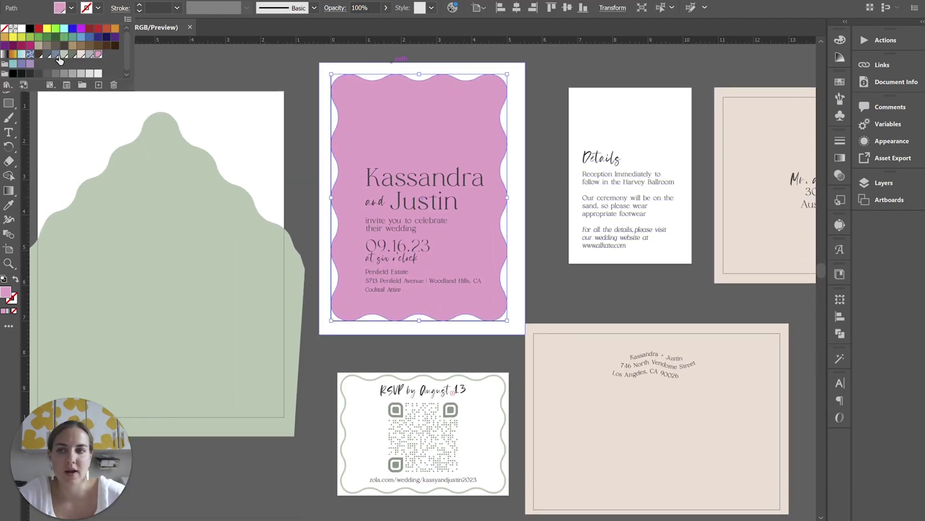
{"action": "left_click", "coordinate": [64, 56]}
{"action": "left_click", "coordinate": [562, 77]}
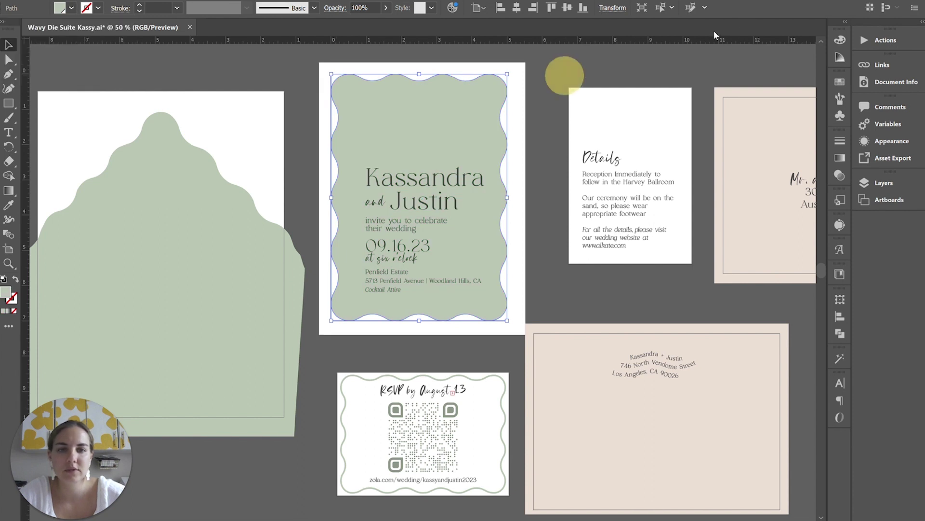
Update the Share for Review link content and reload the review page
{"action": "left_click", "coordinate": [776, 1]}
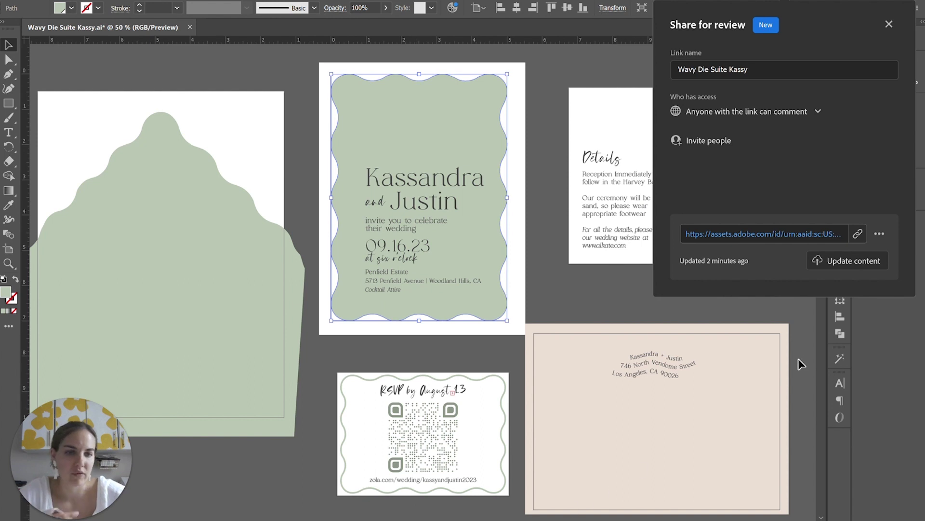
{"action": "left_click", "coordinate": [862, 259]}
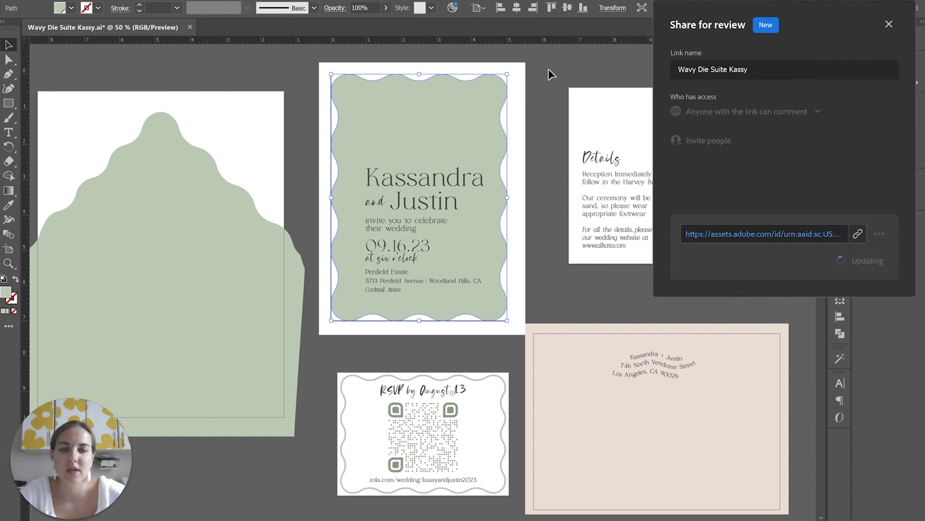
{"action": "left_click", "coordinate": [530, 88]}
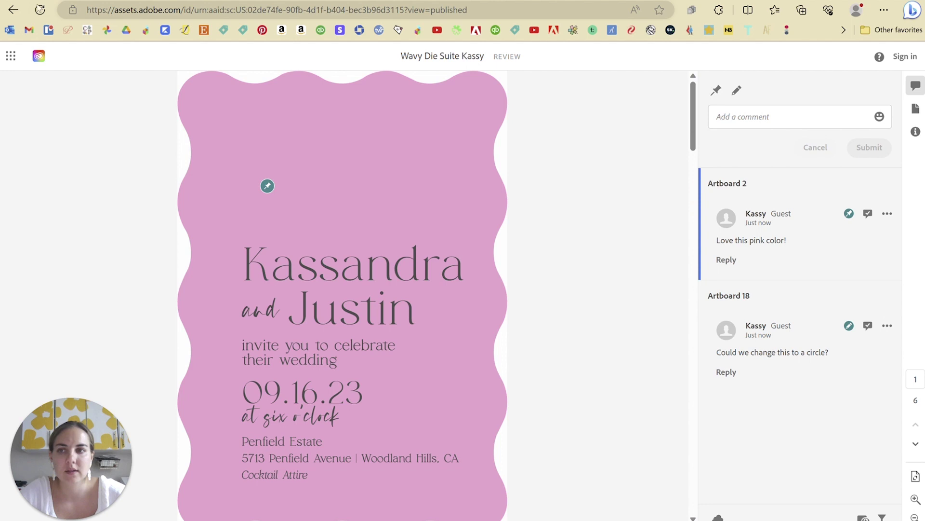
{"action": "left_click", "coordinate": [40, 10]}
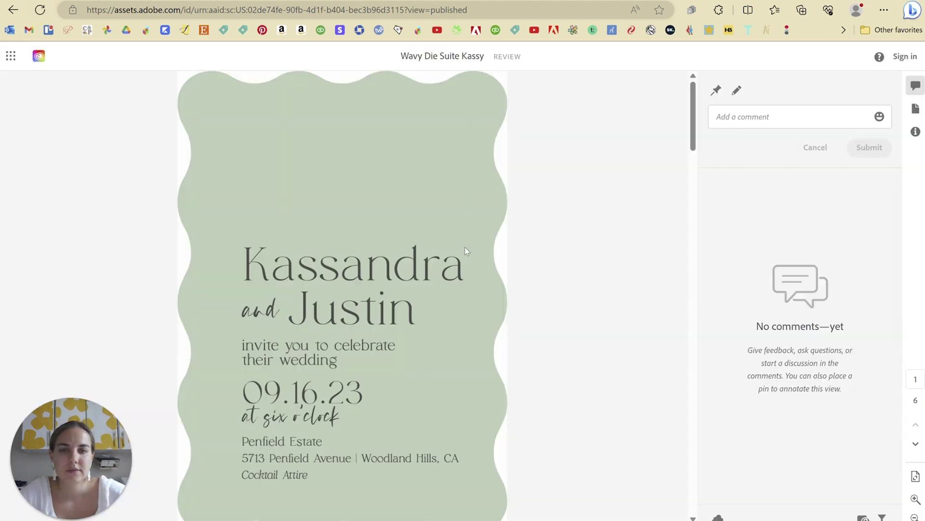
Check the sage green invitation on the review page, then return to Illustrator
{"action": "scroll", "coordinate": [606, 271], "scroll_direction": "down", "scroll_amount": 7}
{"action": "scroll", "coordinate": [627, 260], "scroll_direction": "up", "scroll_amount": 7}
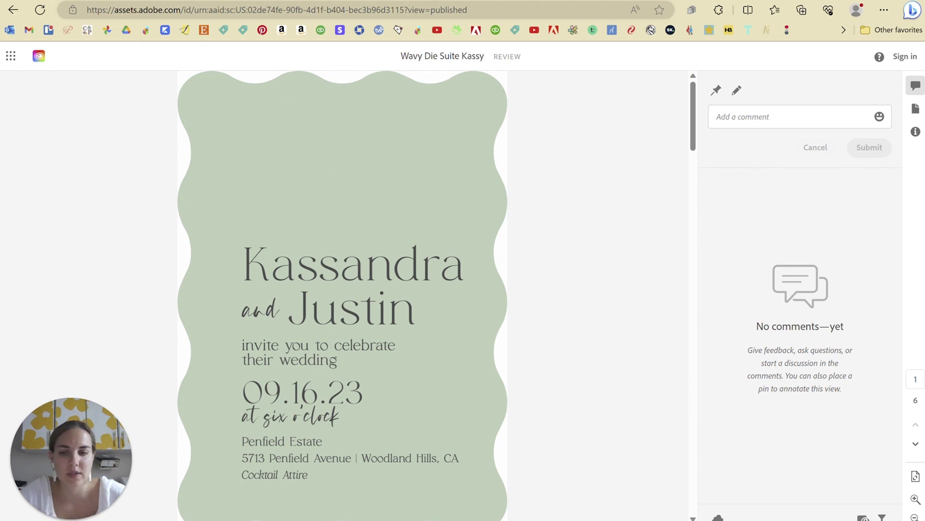
{"action": "mouse_move", "coordinate": [641, 520]}
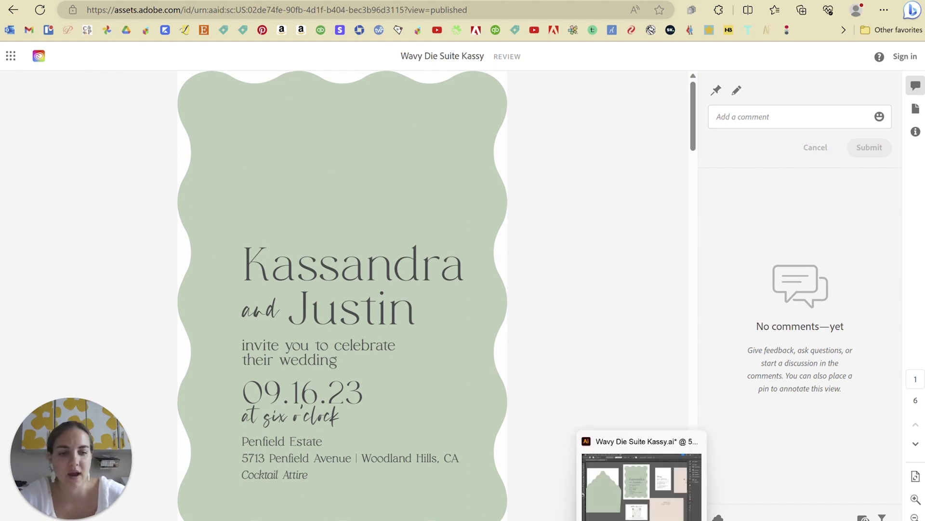
{"action": "left_click", "coordinate": [642, 487]}
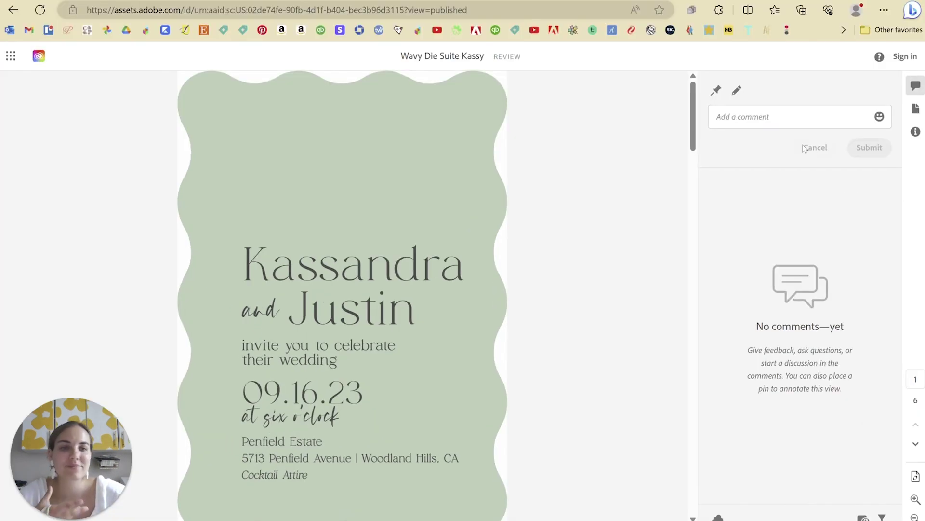
Pin the comment 'Make sure spelling is good' on the name in the invitation and return to Illustrator
{"action": "left_click", "coordinate": [716, 90]}
{"action": "left_click", "coordinate": [366, 267]}
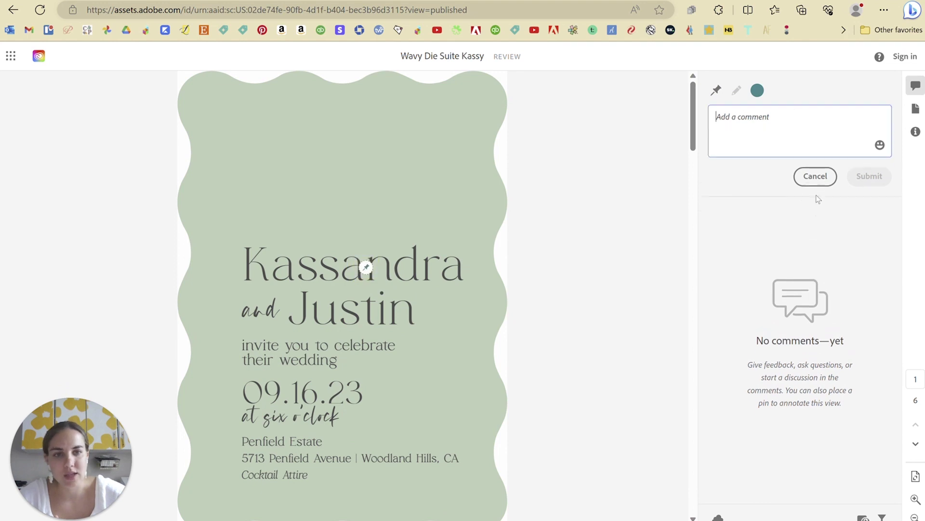
{"action": "type", "text": "Make sure sh"}
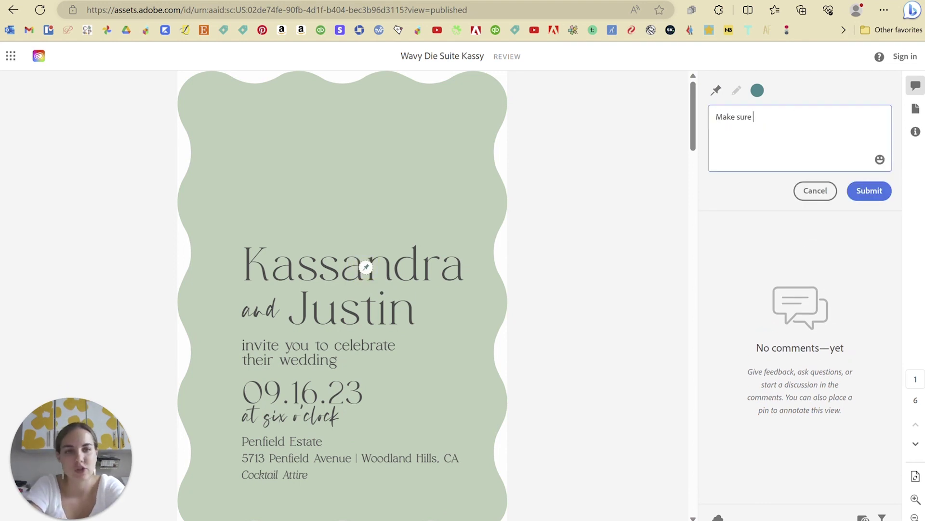
{"action": "key", "text": "BackSpace"}
{"action": "type", "text": "pelling is good"}
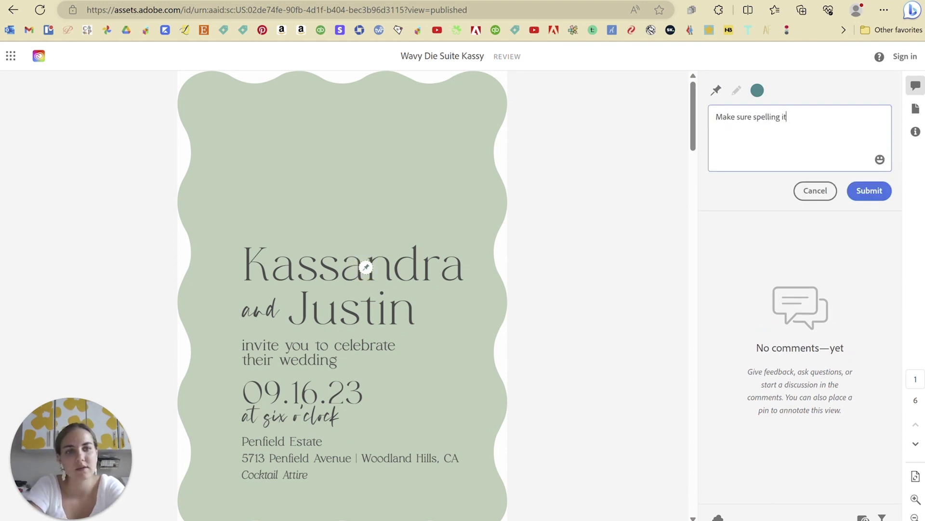
{"action": "left_click", "coordinate": [871, 193]}
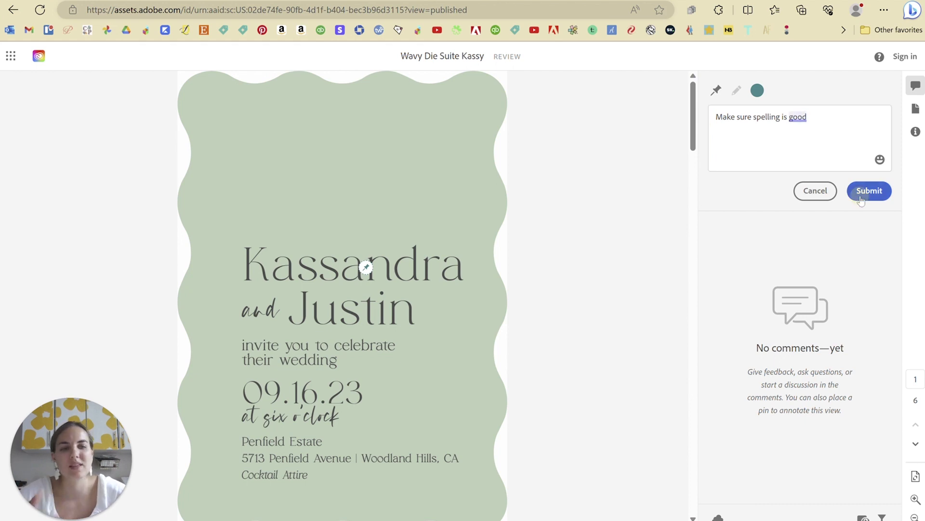
{"action": "left_click", "coordinate": [583, 114]}
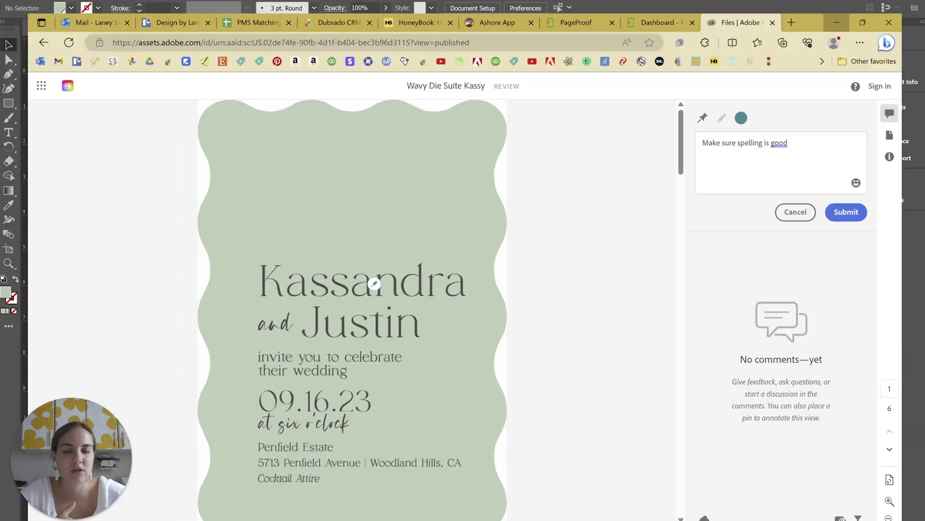
{"action": "key", "text": "alt+Tab"}
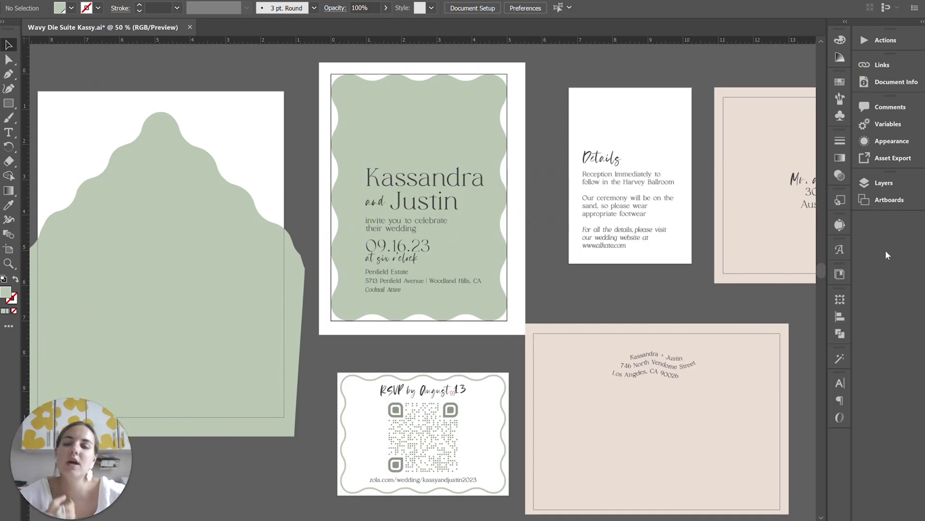
Scroll over the invitation artboards without editing anything, then return to the browser review page
{"action": "scroll", "coordinate": [563, 285], "scroll_direction": "up", "scroll_amount": 1}
{"action": "scroll", "coordinate": [565, 300], "scroll_direction": "down", "scroll_amount": 2}
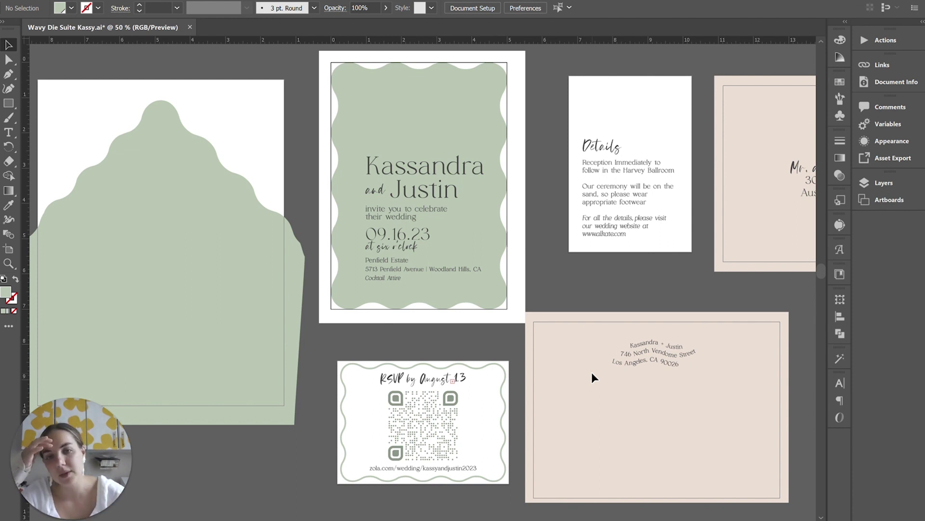
{"action": "left_click", "coordinate": [554, 236]}
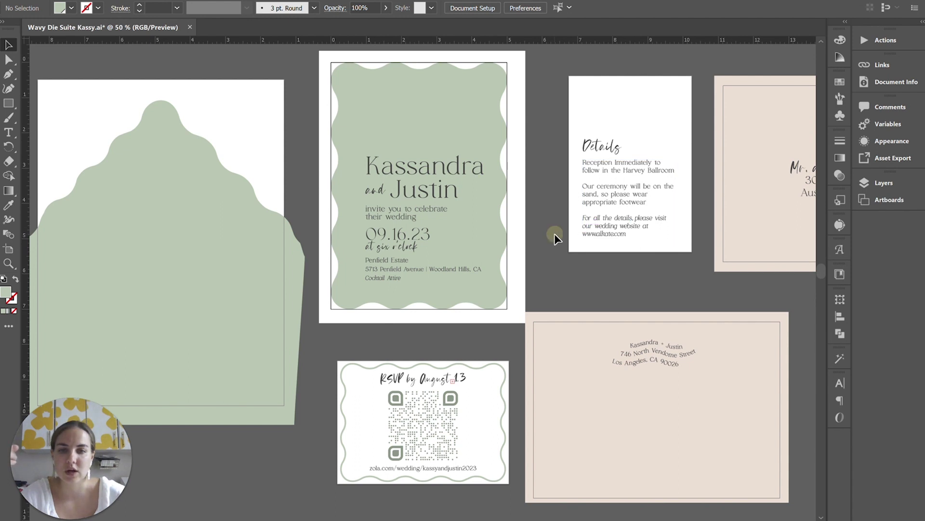
{"action": "scroll", "coordinate": [554, 237], "scroll_direction": "up", "scroll_amount": 1}
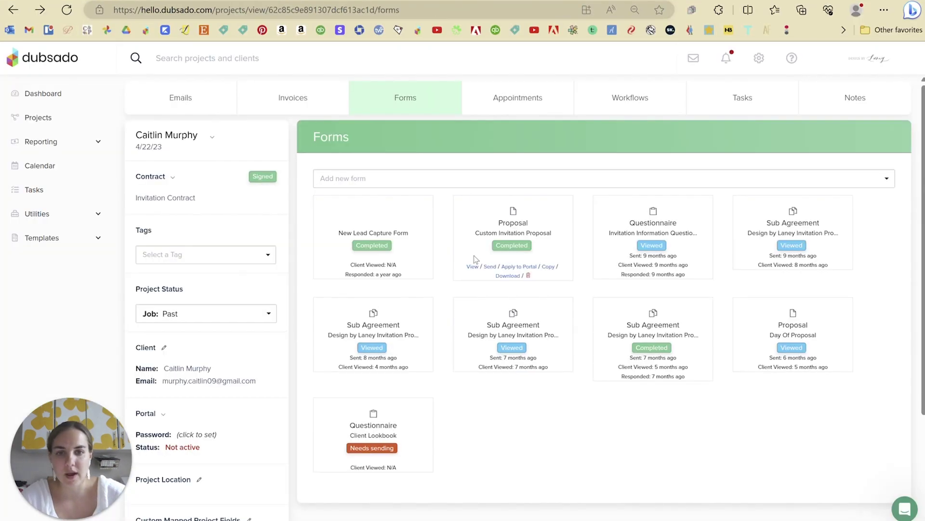
Preview and close two Sub Agreement invitation proof forms in the Dubsado project's Forms tab
{"action": "mouse_move", "coordinate": [822, 241]}
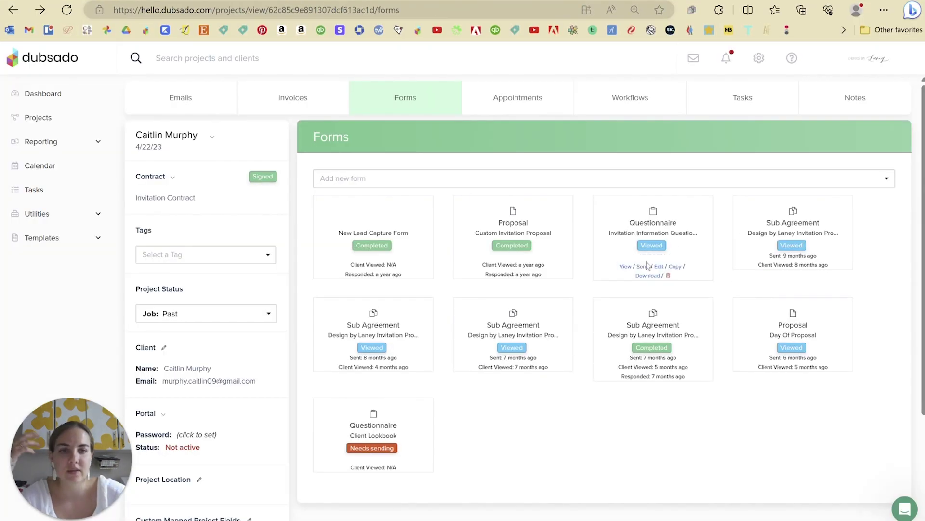
{"action": "left_click", "coordinate": [766, 266]}
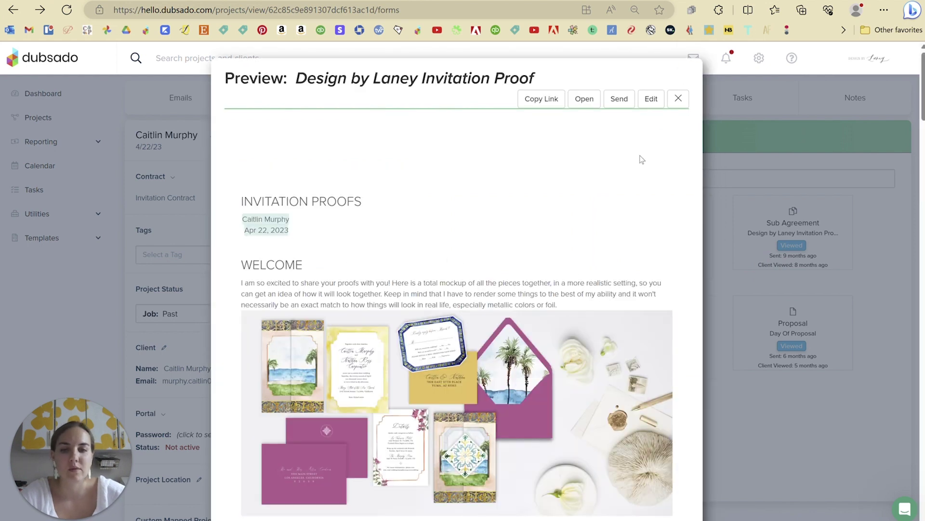
{"action": "left_click", "coordinate": [671, 104]}
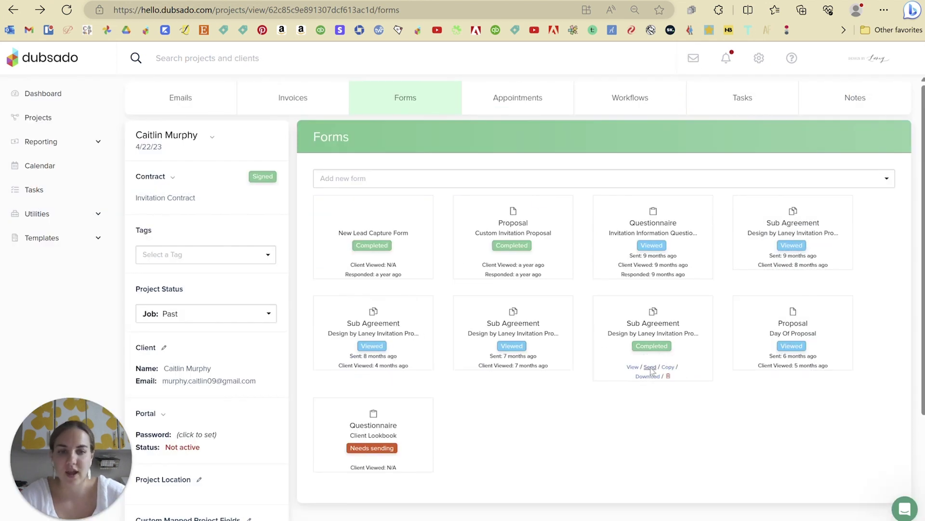
{"action": "left_click", "coordinate": [633, 367]}
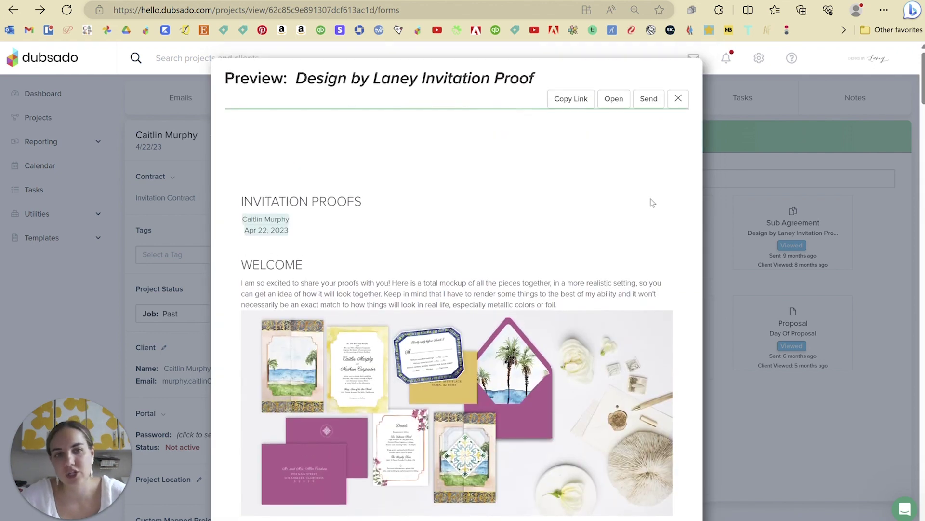
{"action": "left_click", "coordinate": [677, 100]}
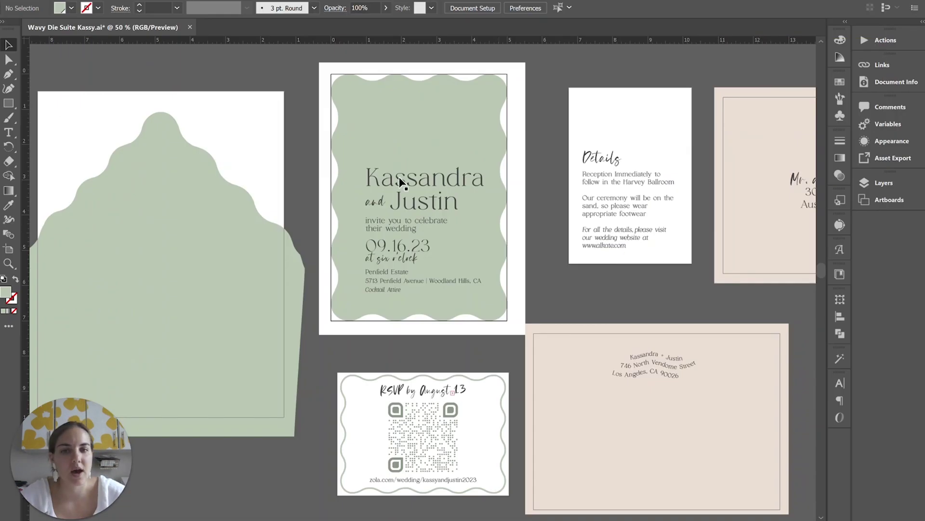
{"action": "left_click", "coordinate": [553, 271]}
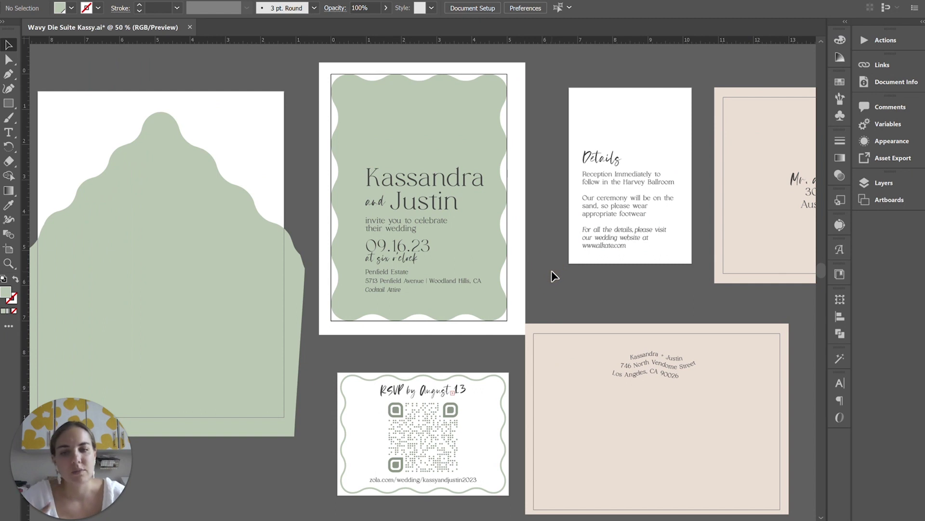